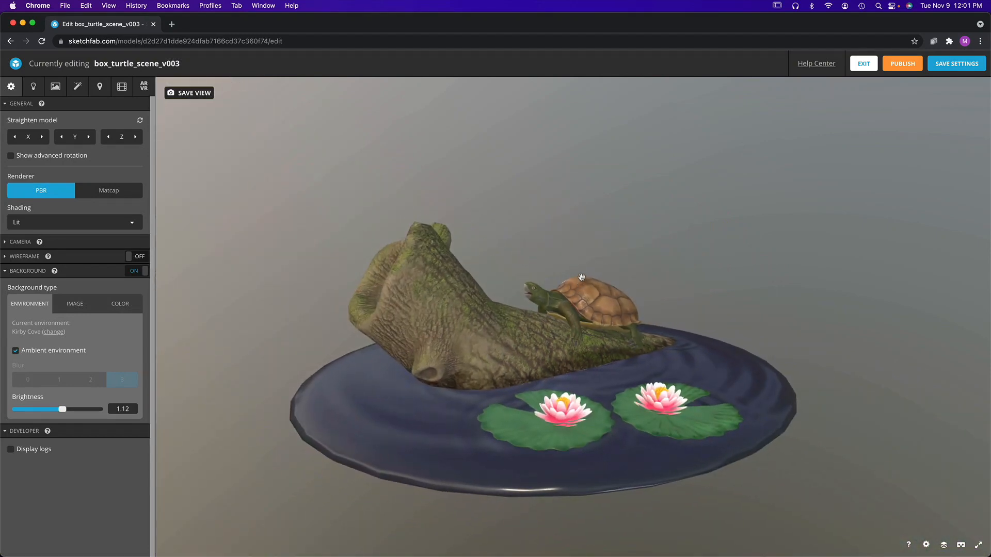
- Turn off the ambient environment so the Kirby Cove image serves as the background behind the turtle
drag(700, 273, 648, 292)
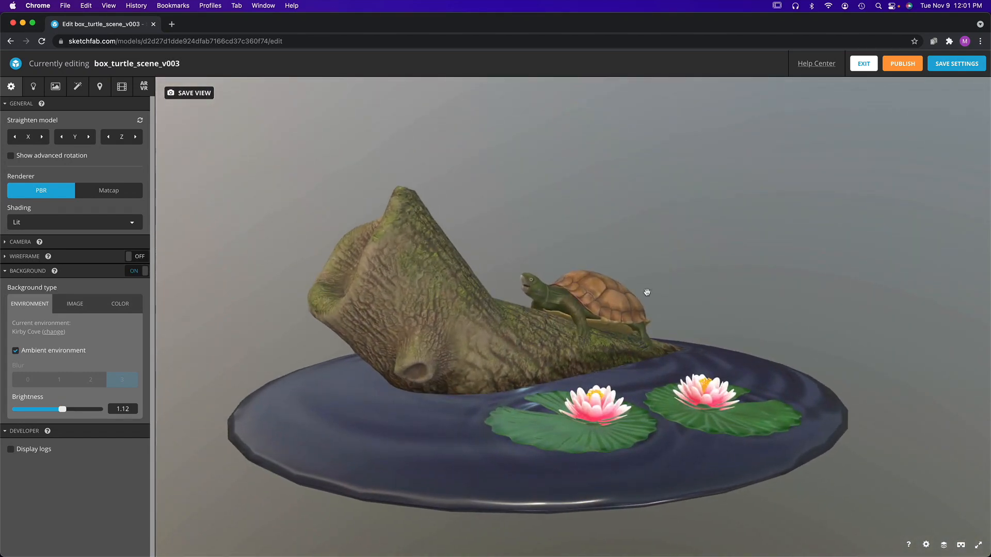
scroll(648, 293, up, 10)
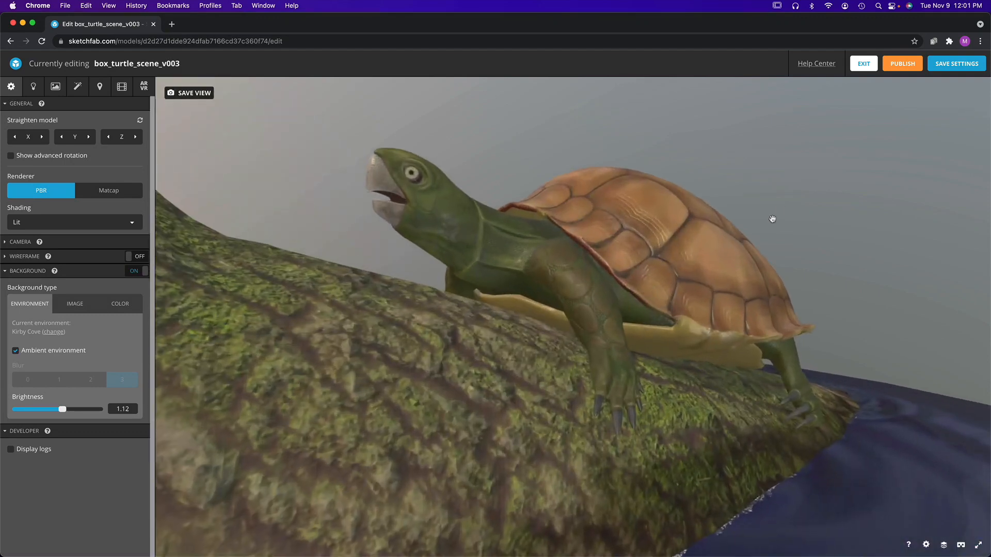
drag(785, 209, 775, 227)
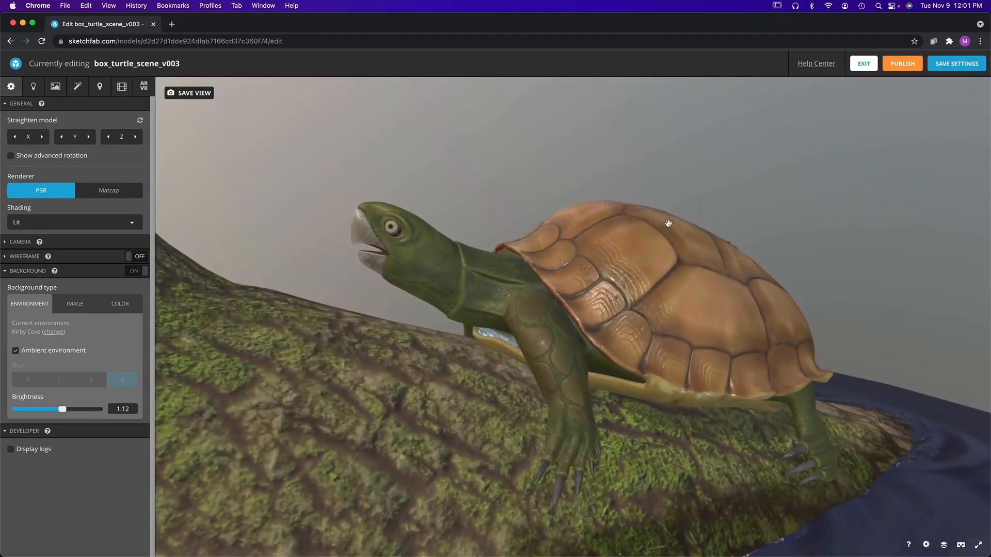
drag(454, 177, 434, 181)
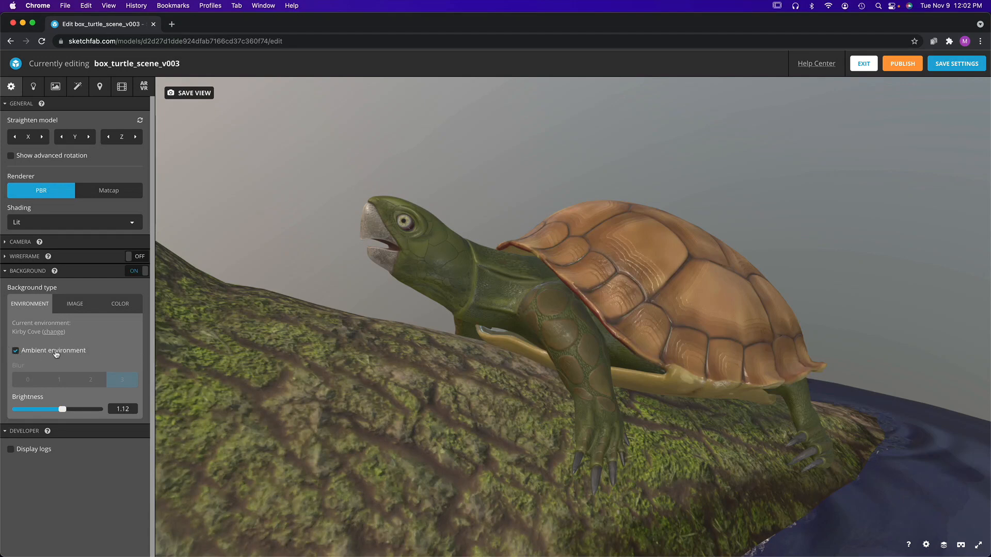
click(56, 354)
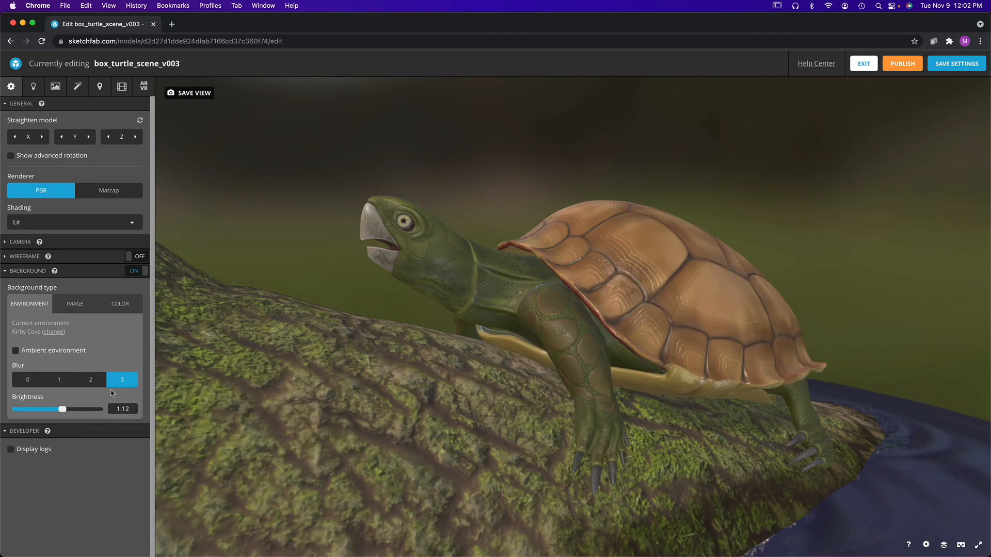
- Compare background environment blur levels 0 and 3, and settle on level 2
click(37, 383)
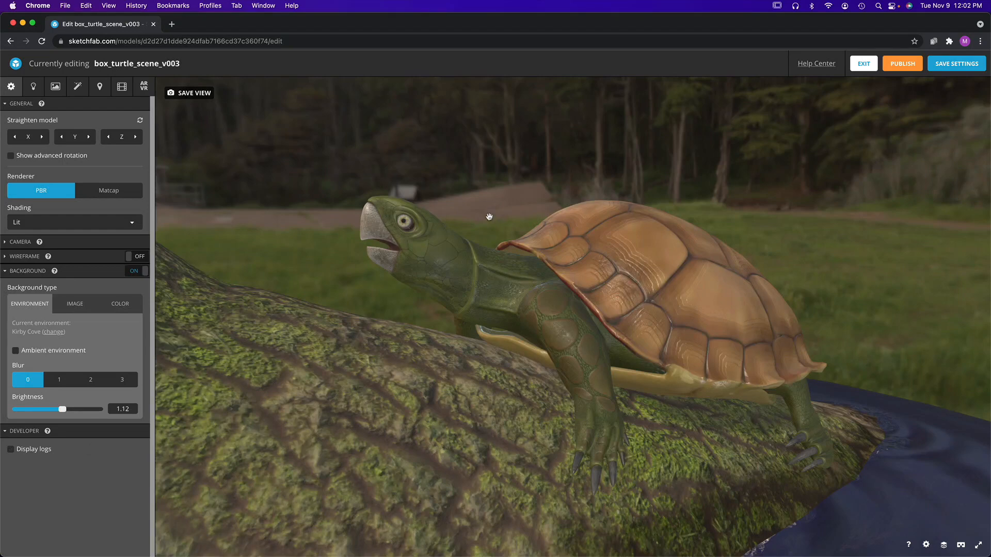
drag(493, 218, 469, 204)
click(120, 381)
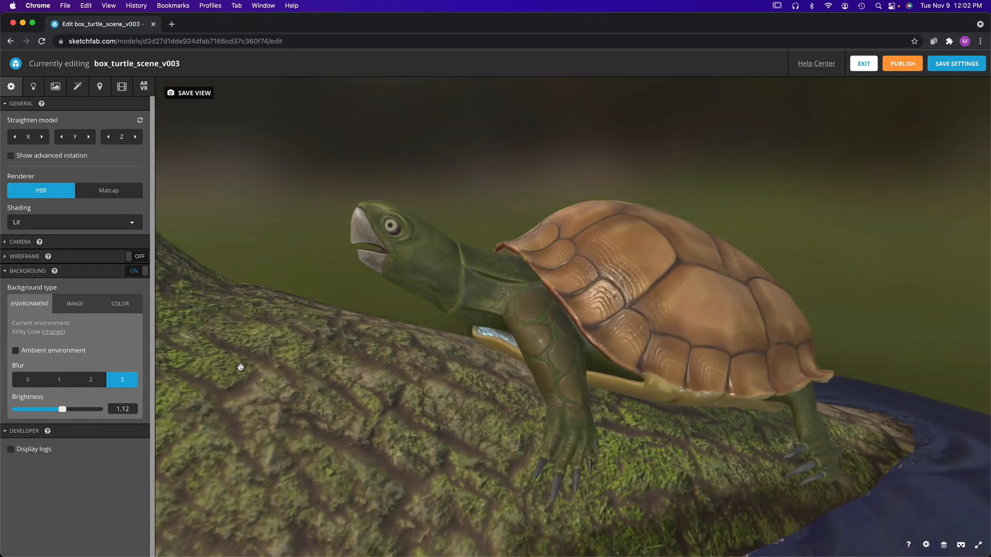
drag(571, 168, 560, 181)
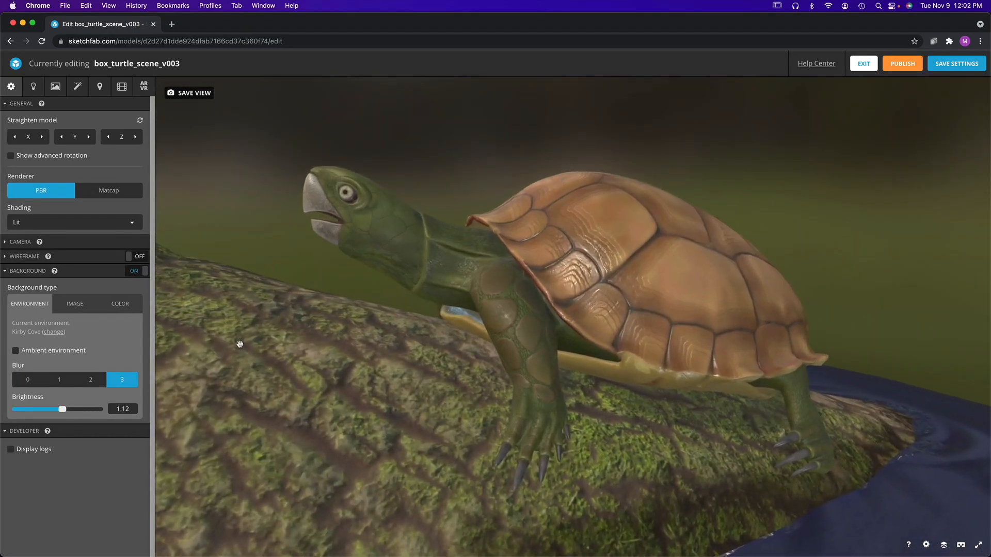
click(90, 380)
drag(483, 133, 489, 164)
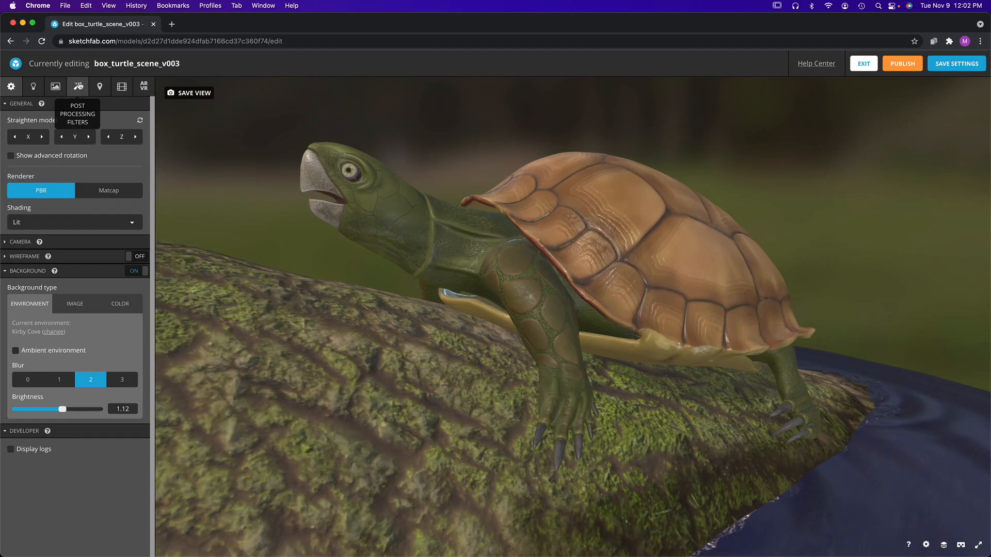
- Enable the screen space reflection and SSAO post-processing filters, and inspect the turtle's shading
click(79, 88)
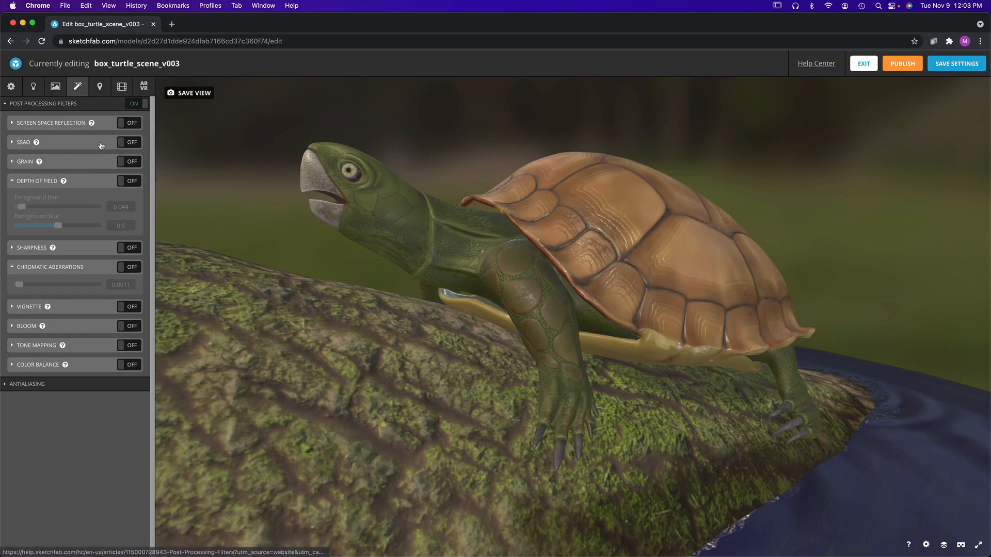
click(125, 127)
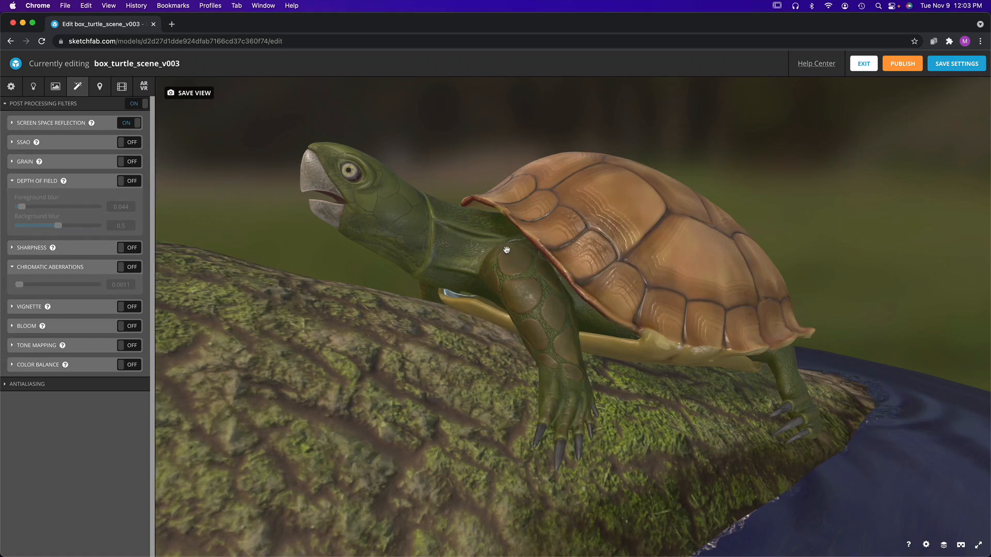
click(126, 143)
drag(572, 375, 500, 393)
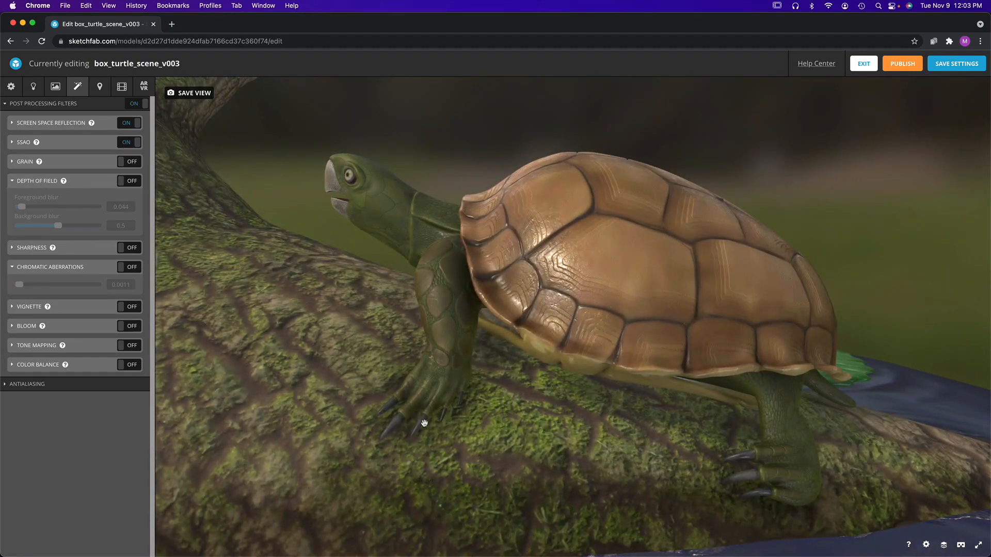
drag(376, 376, 393, 380)
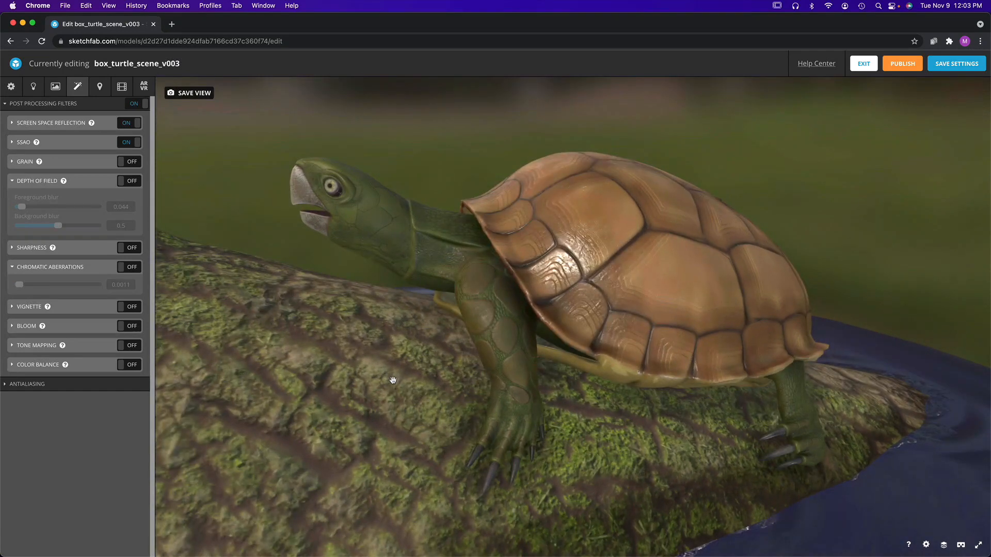
drag(403, 327, 449, 321)
- Enable depth of field and set its foreground blur to 0.322, judging it on the water lilies
click(133, 182)
click(24, 184)
click(25, 183)
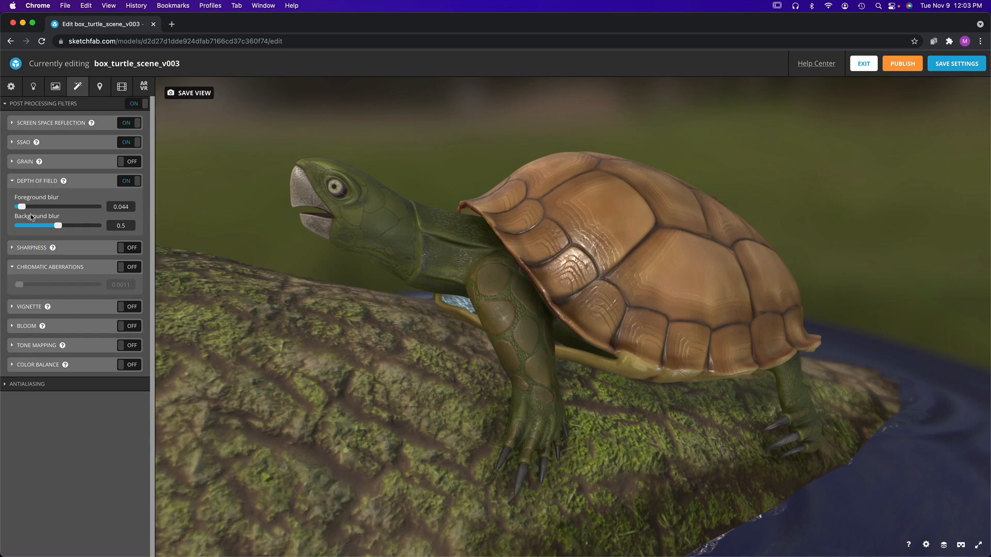
drag(22, 209, 63, 211)
scroll(481, 256, down, 5)
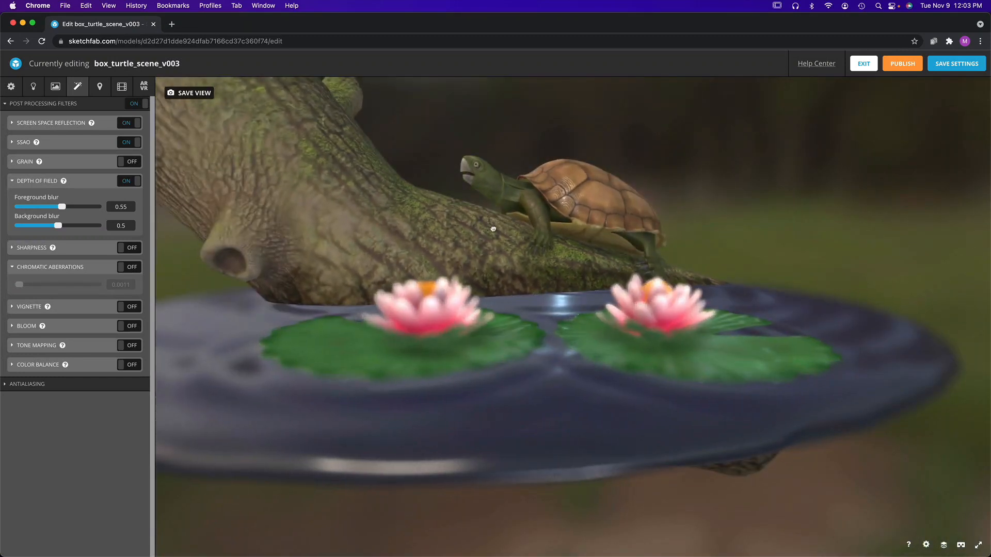
drag(491, 223, 493, 231)
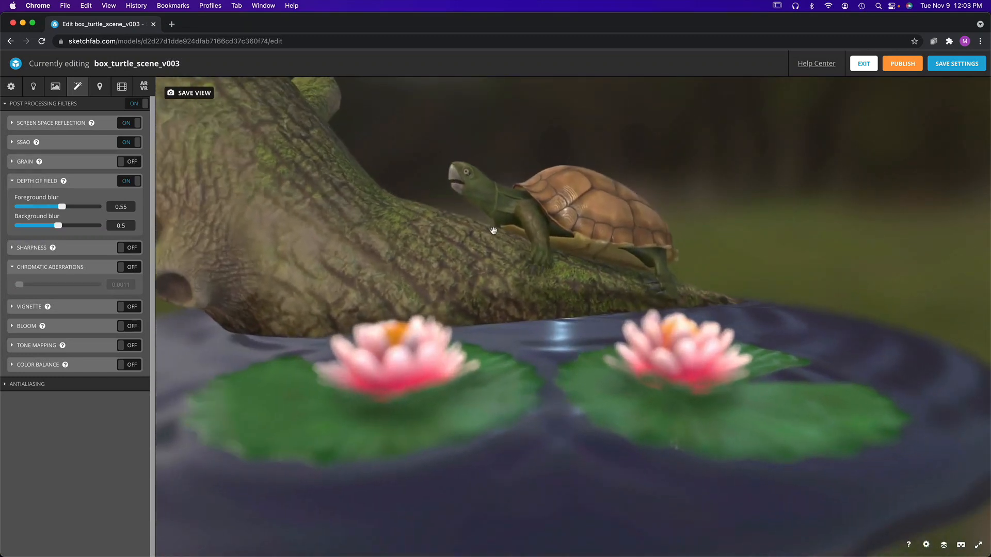
drag(61, 209, 60, 232)
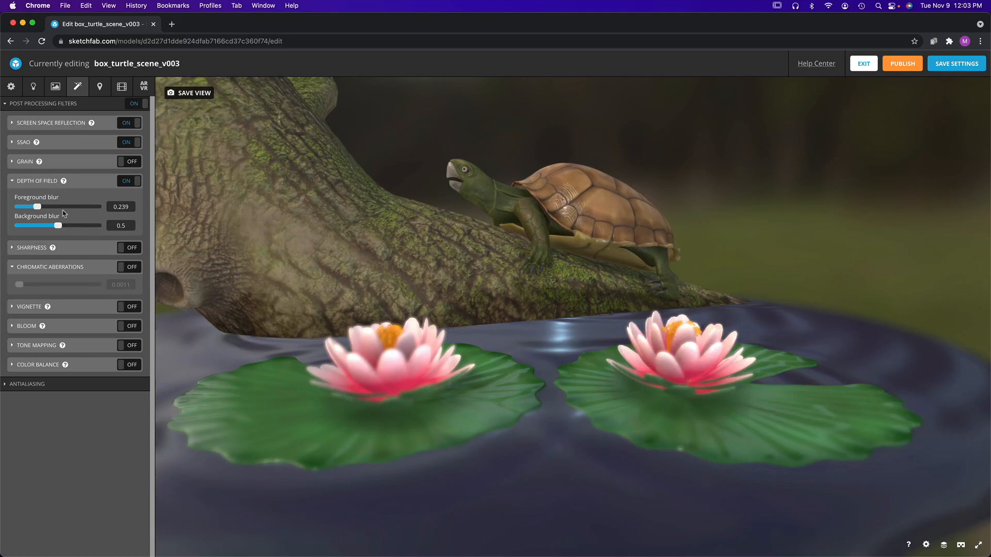
drag(40, 208, 44, 209)
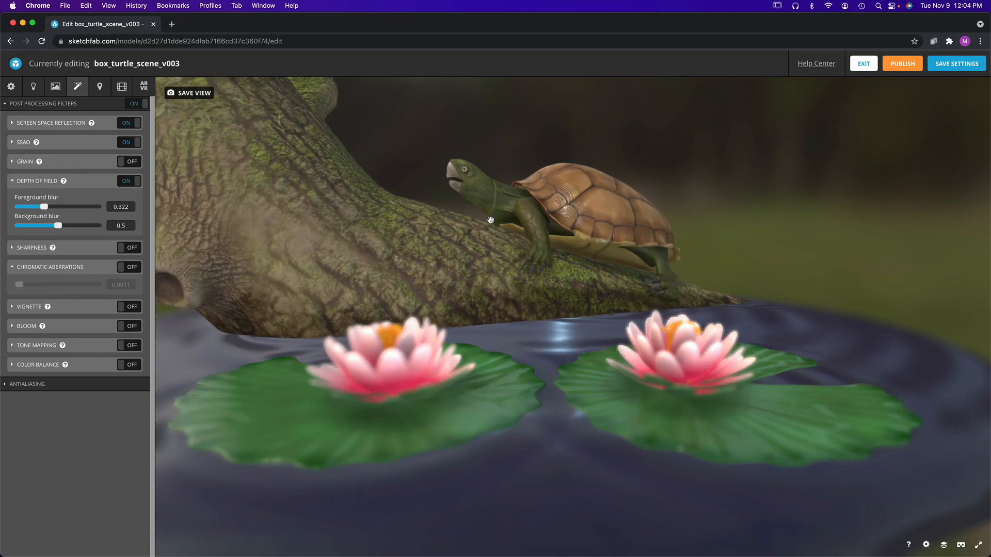
- Enable the sharpness filter, comparing the turtle's head with and without it
scroll(490, 221, up, 3)
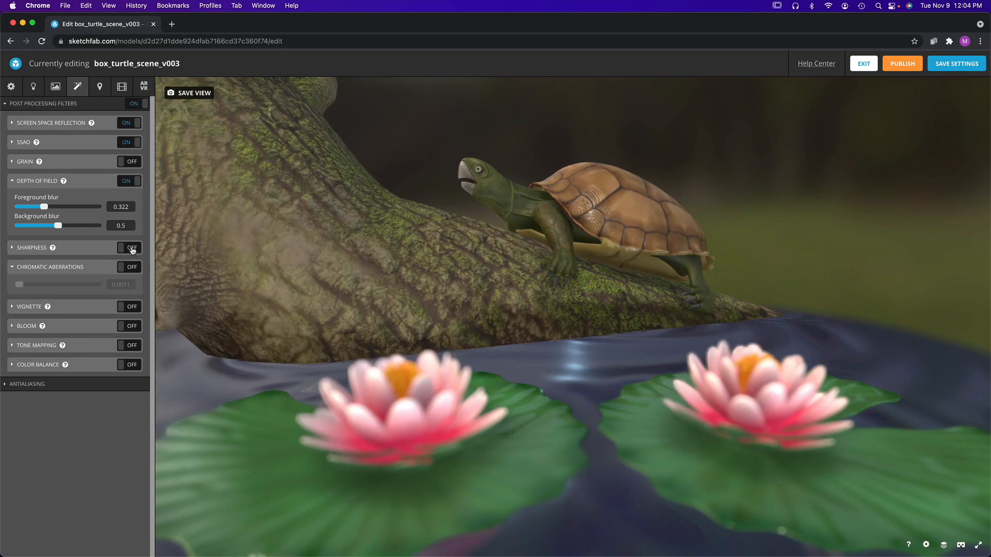
drag(472, 207, 465, 230)
scroll(553, 195, up, 5)
right_drag(552, 195, 537, 298)
scroll(520, 303, up, 5)
drag(519, 303, 553, 276)
right_drag(553, 276, 570, 301)
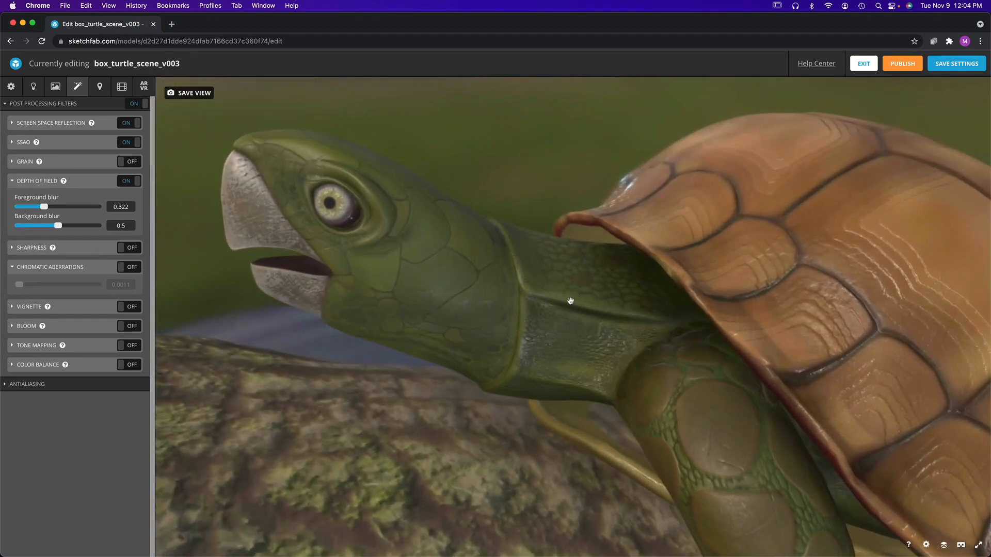
click(127, 249)
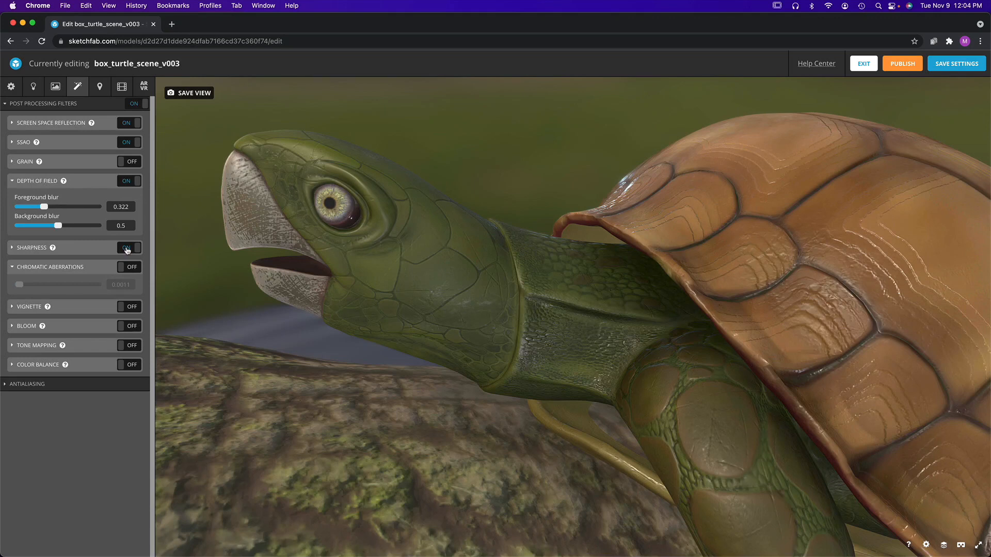
click(127, 250)
click(127, 250)
- Enable chromatic aberrations with an exaggerated strength of 0.0311 and inspect the turtle's head
click(129, 267)
drag(21, 284, 43, 287)
double_click(382, 258)
drag(374, 262, 313, 257)
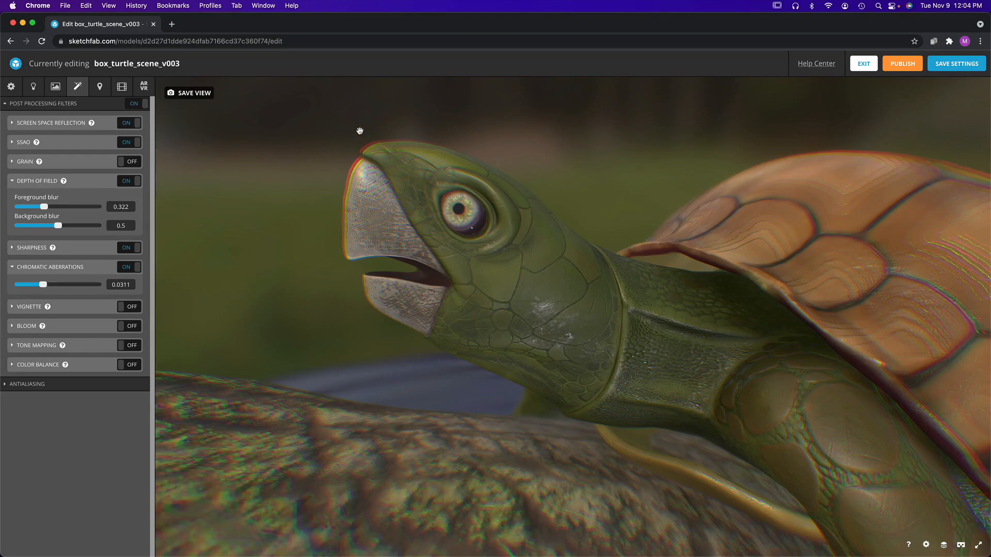
- Examine the color fringing across the log and turtle, and reduce the chromatic aberration strength to 0.0061
scroll(529, 249, down, 5)
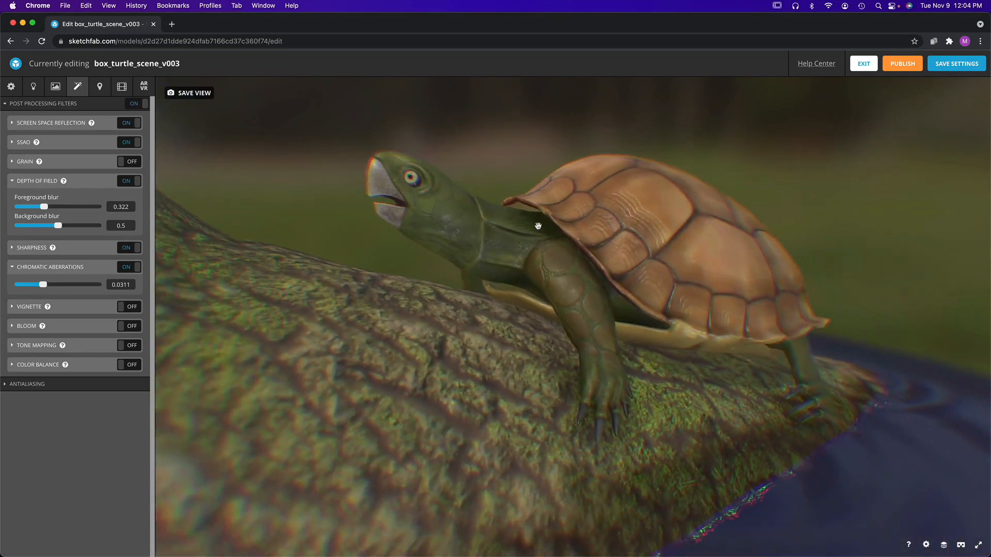
scroll(520, 224, up, 10)
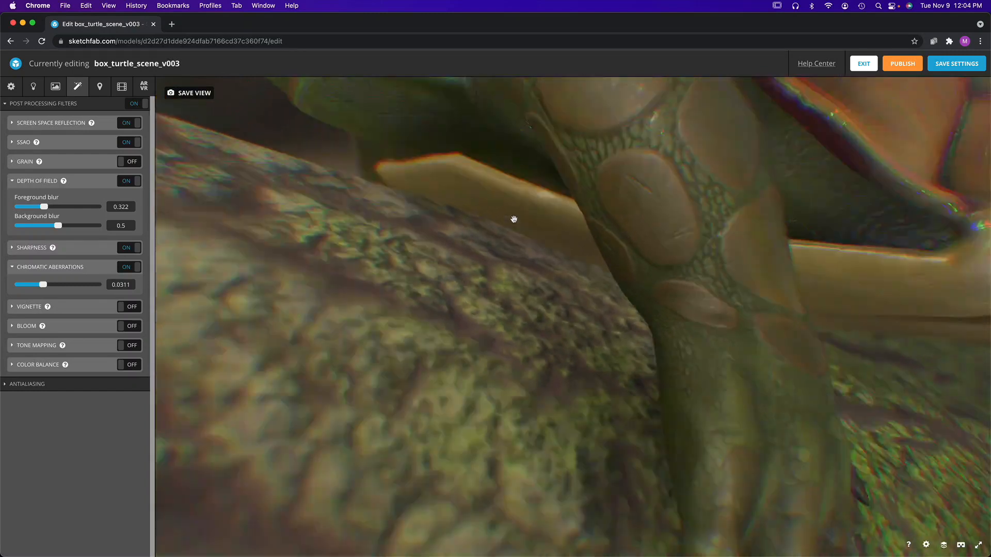
scroll(514, 218, down, 10)
right_drag(504, 210, 562, 248)
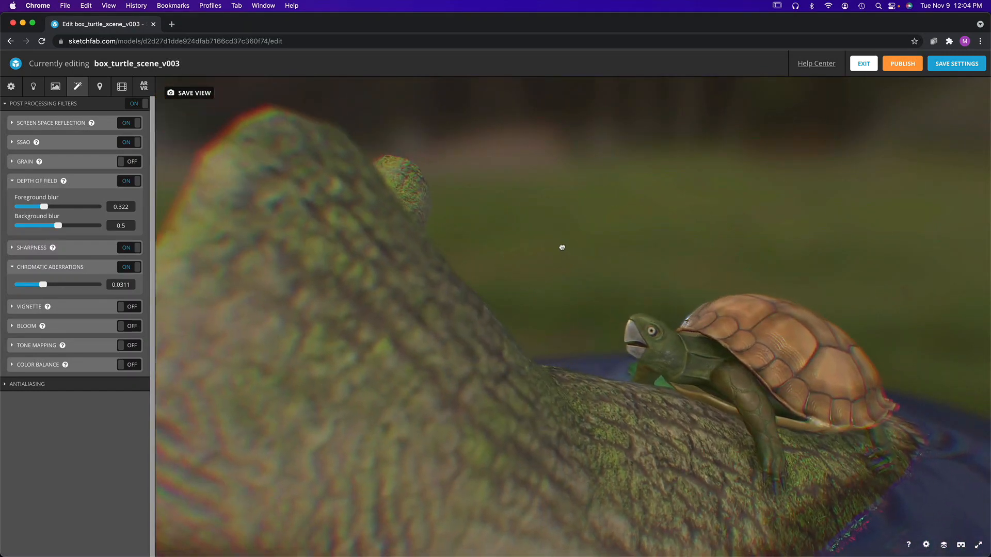
scroll(562, 247, down, 5)
drag(556, 247, 474, 256)
scroll(468, 258, up, 8)
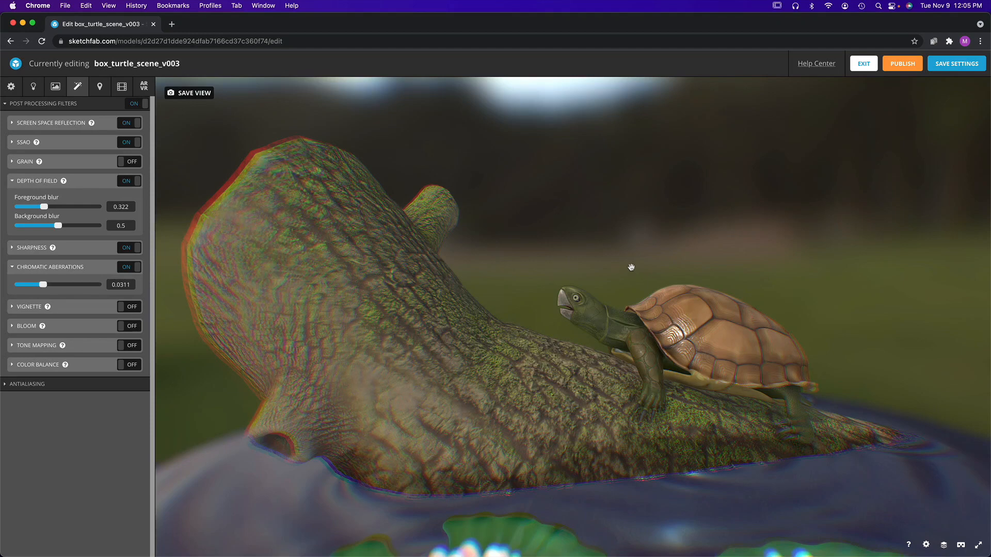
drag(630, 267, 639, 272)
drag(38, 285, 20, 288)
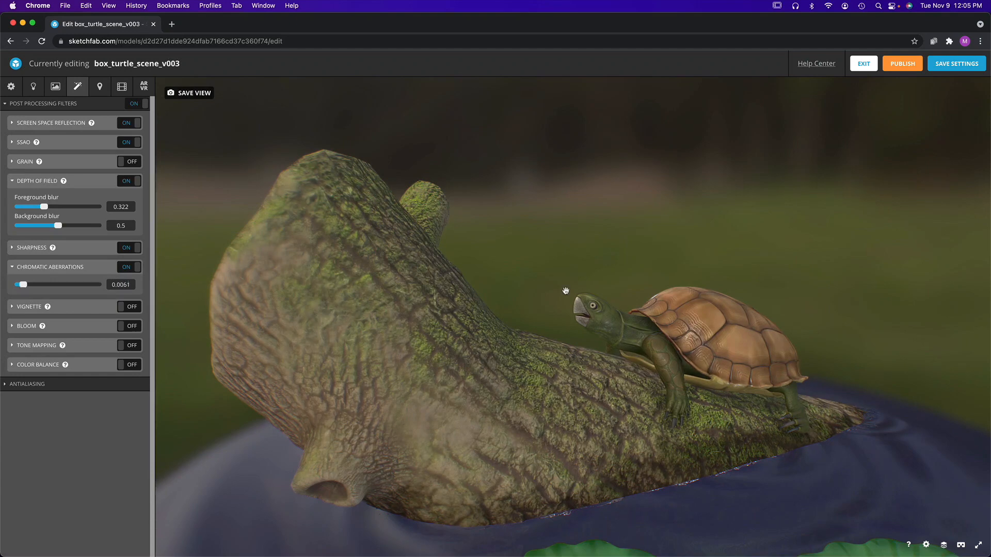
scroll(598, 308, up, 5)
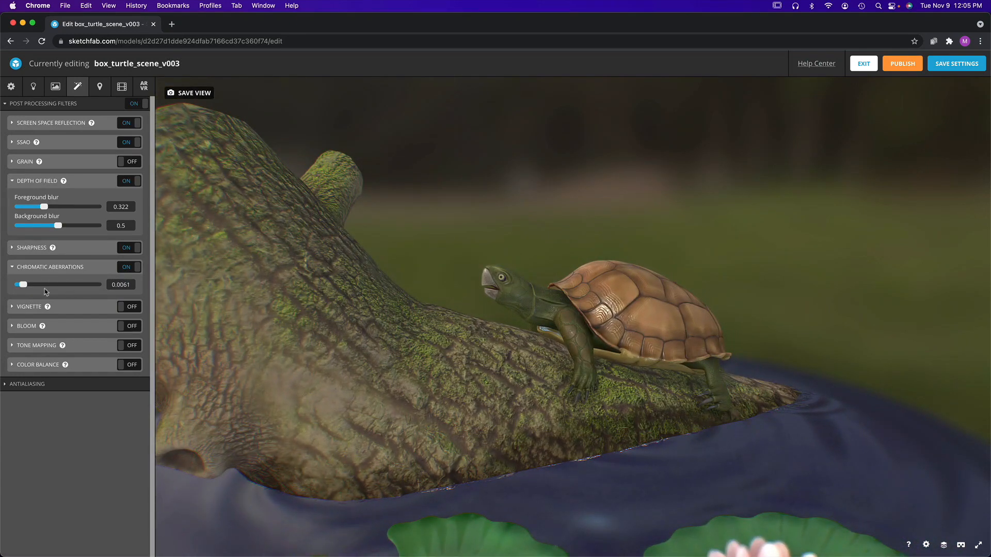
- Enable the vignette filter and check the darkened edges around the turtle
click(126, 308)
drag(481, 309, 472, 278)
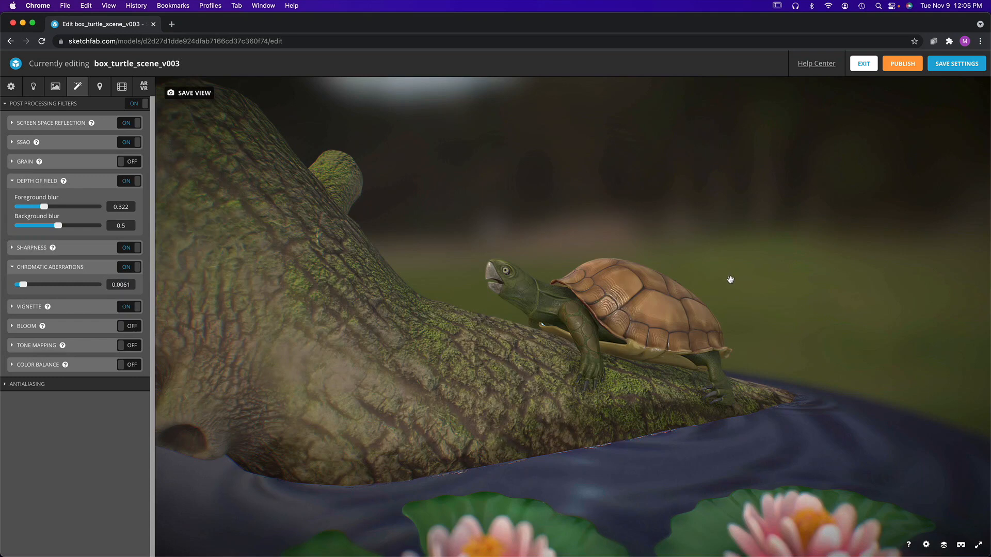
scroll(678, 285, up, 3)
scroll(679, 285, up, 2)
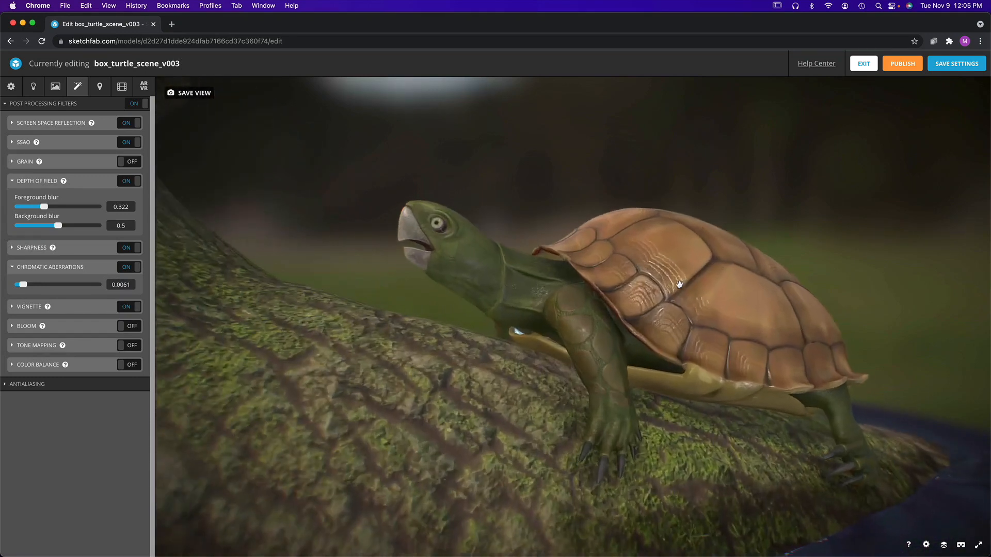
scroll(632, 282, up, 3)
right_drag(629, 281, 627, 283)
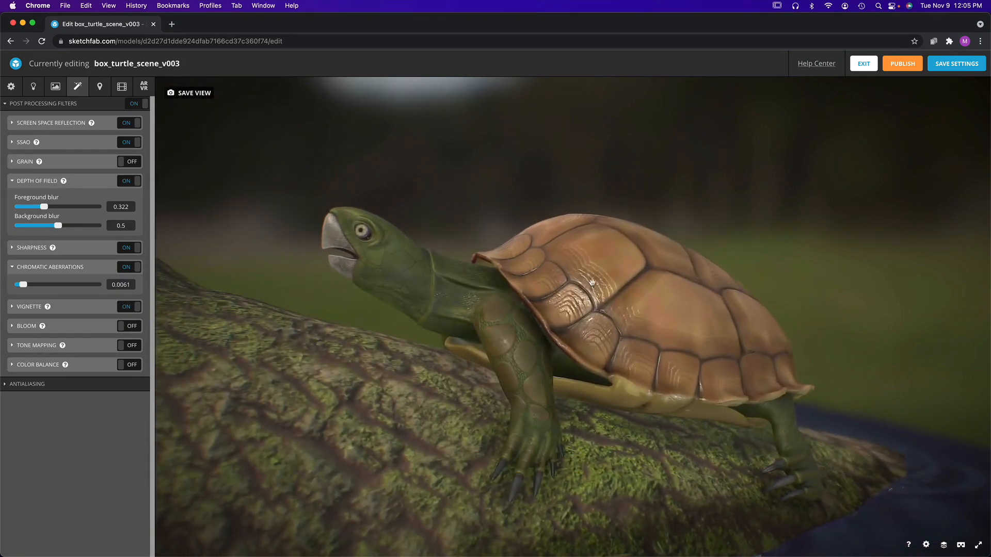
- Enable the bloom filter and set its threshold to 0.473, checking the glow on the water lilies
click(129, 327)
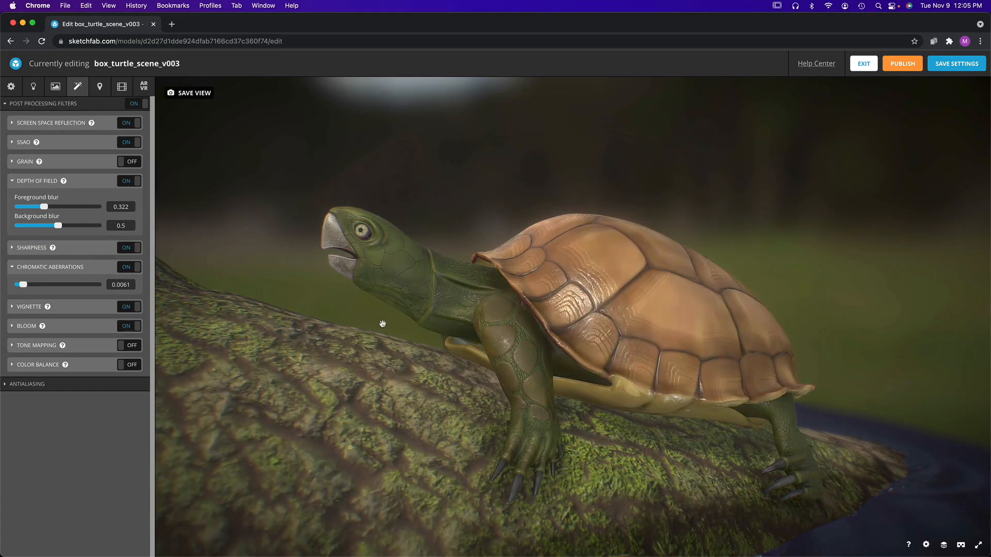
scroll(445, 316, down, 10)
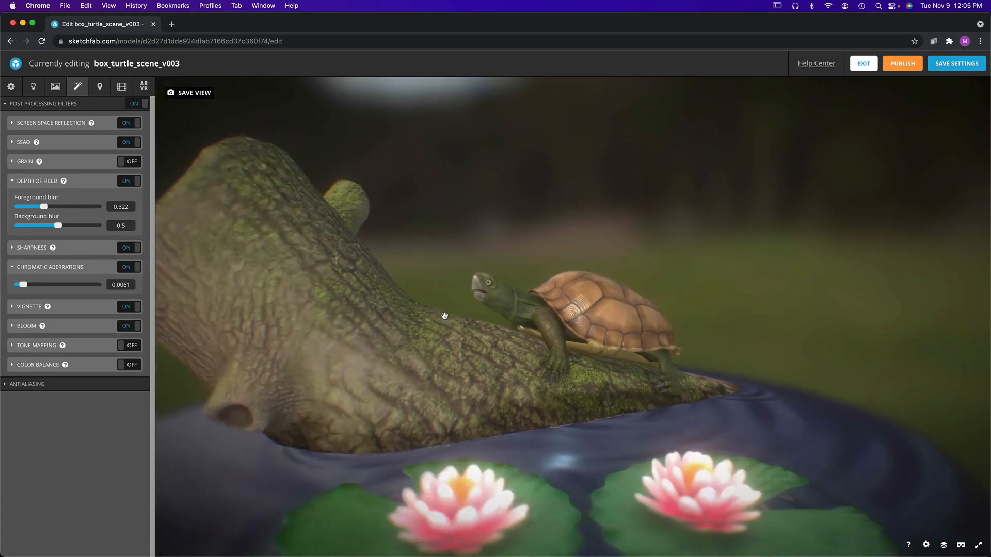
mouse_move(450, 315)
mouse_down()
mouse_move(463, 323)
mouse_move(451, 320)
mouse_up()
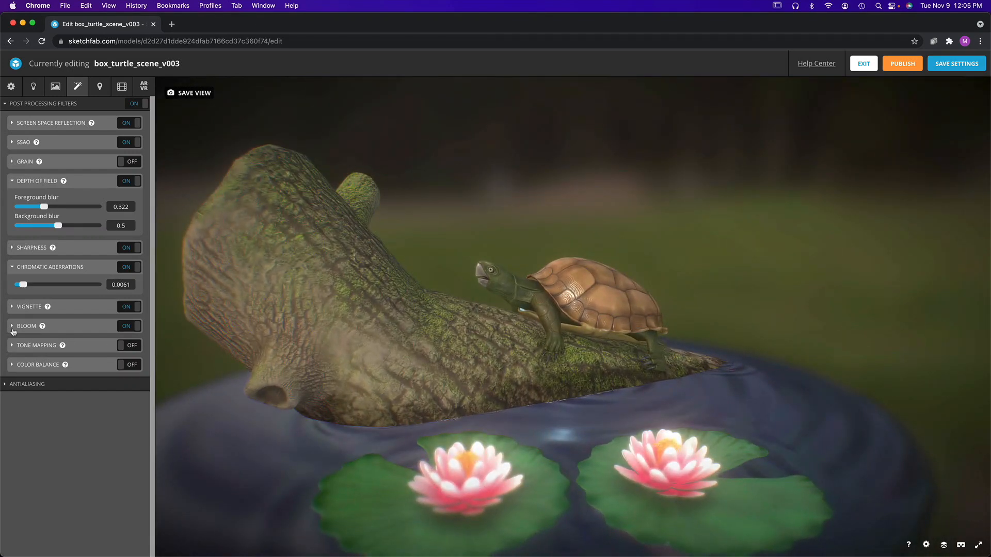
click(12, 326)
drag(78, 353, 40, 354)
drag(435, 350, 417, 346)
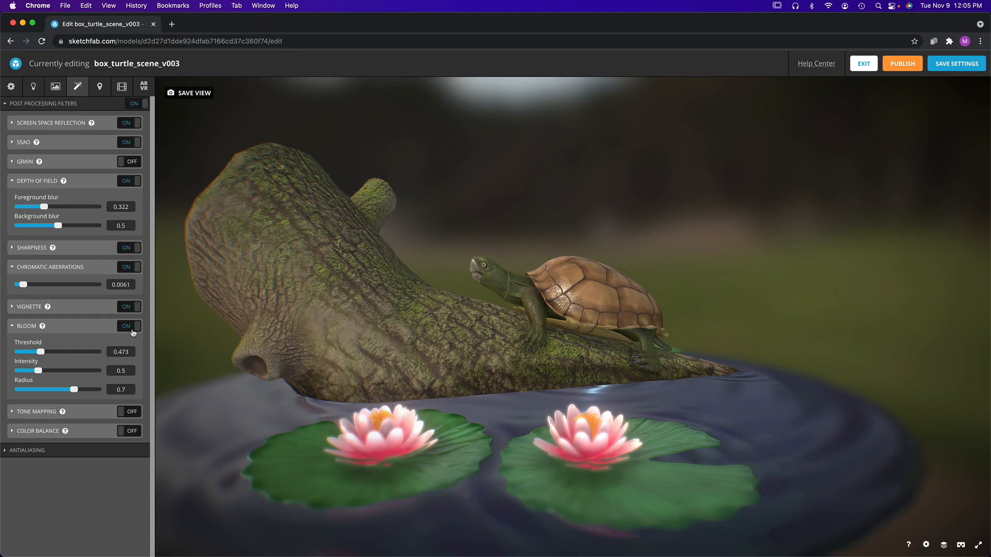
- Turn off the bloom filter and collapse its settings
click(133, 330)
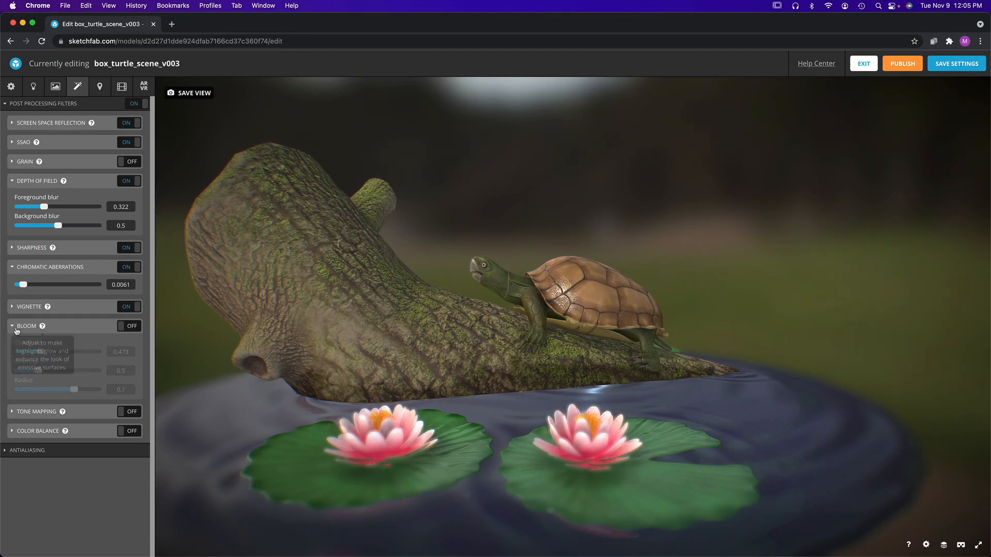
click(10, 329)
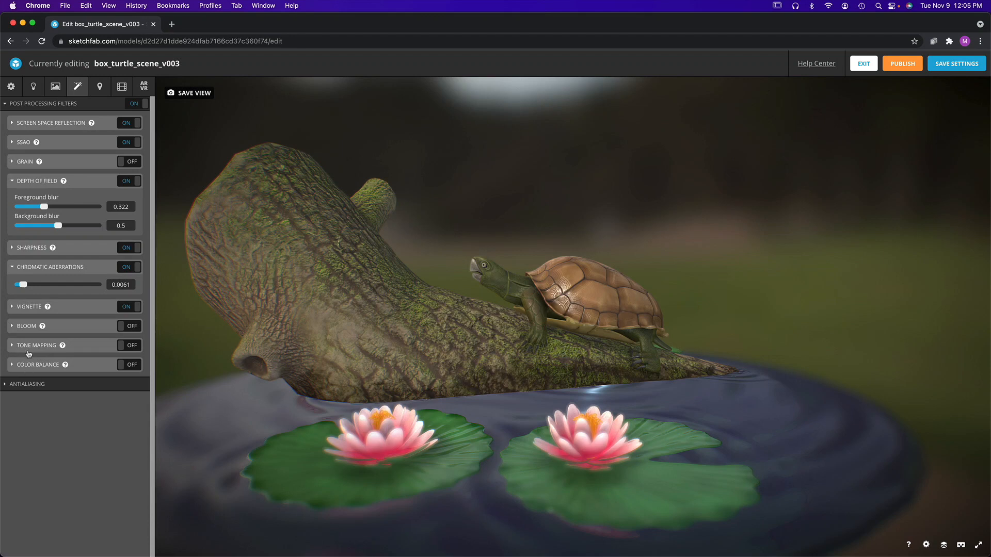
- Enable tone mapping with the Filmic type and inspect its effect on the turtle up close
click(29, 346)
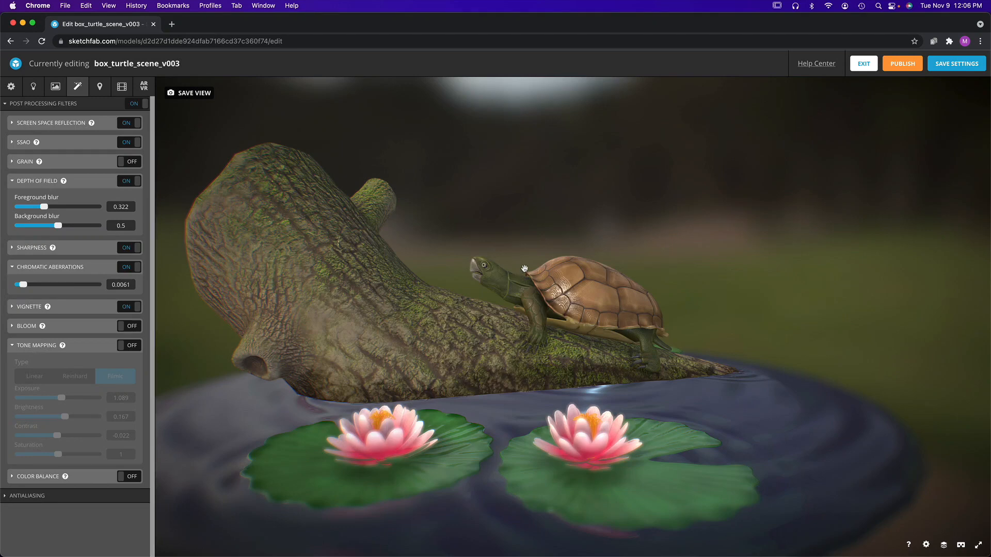
scroll(521, 269, up, 10)
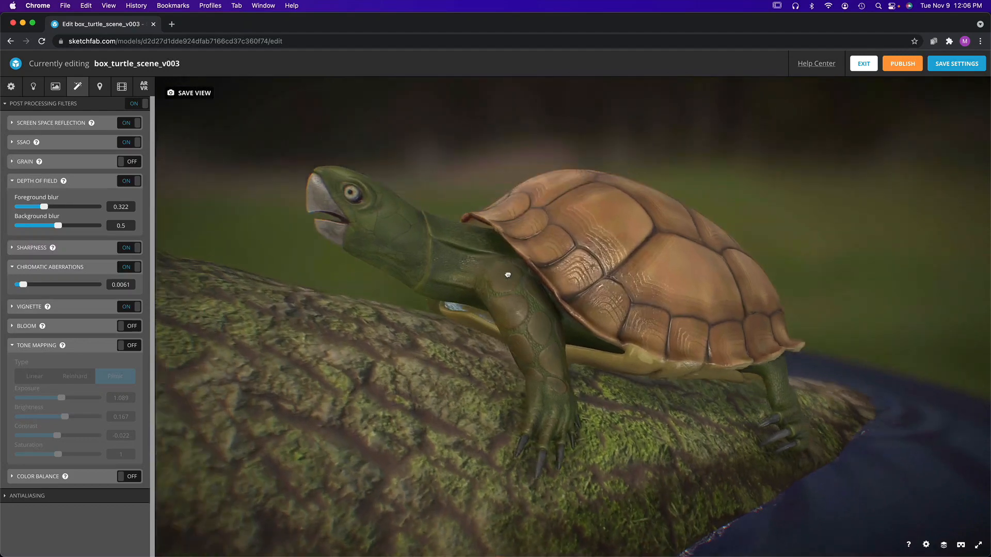
mouse_move(508, 275)
mouse_down()
mouse_move(536, 290)
mouse_move(509, 282)
mouse_up()
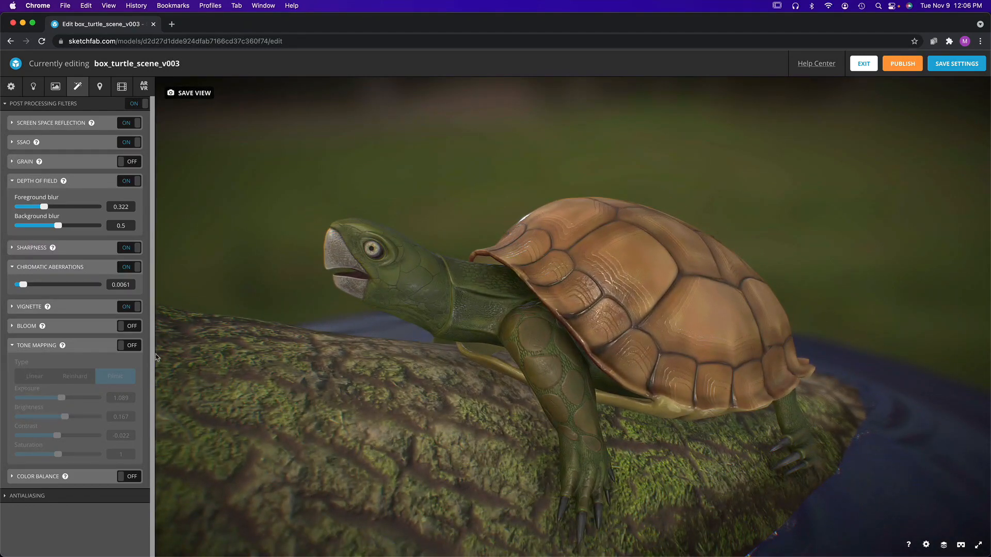
click(131, 346)
drag(469, 369, 467, 365)
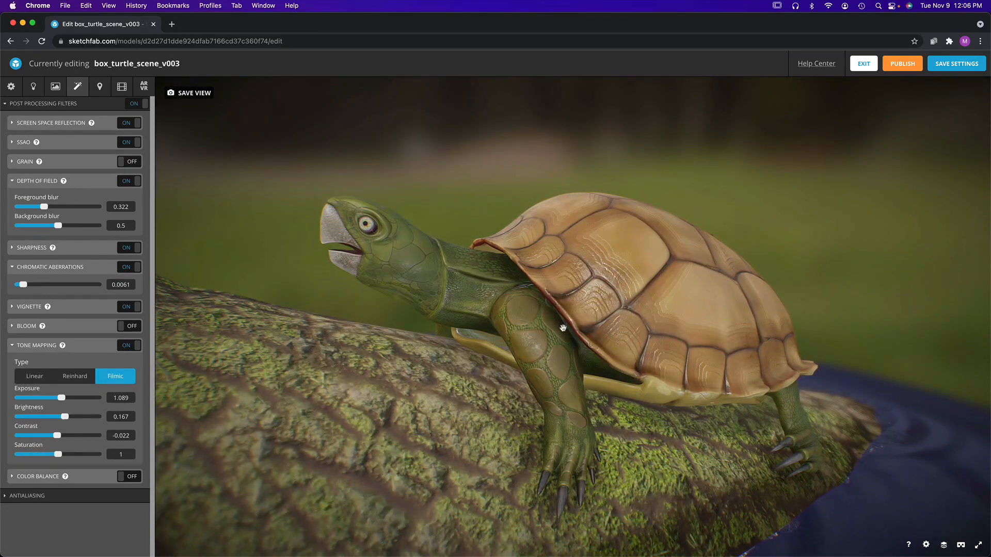
scroll(531, 311, up, 2)
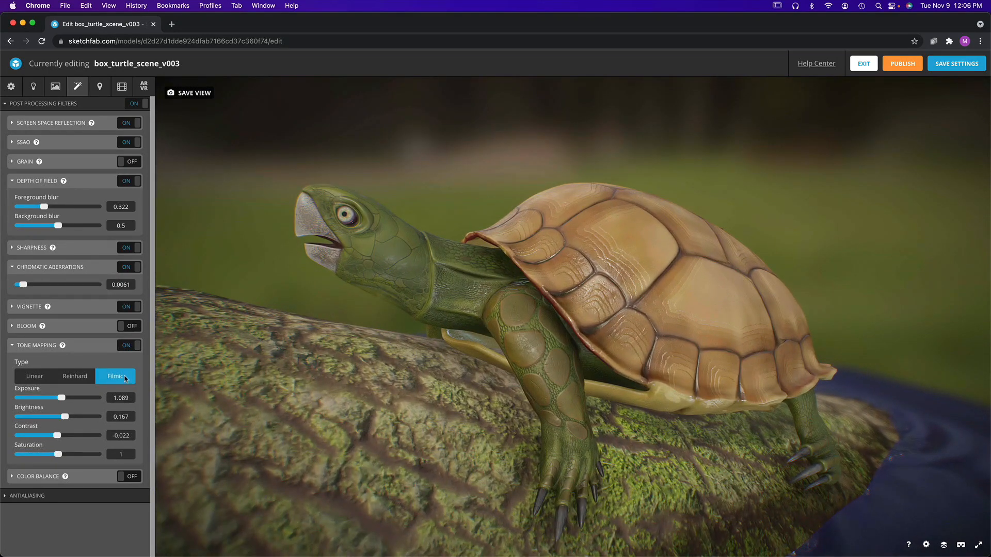
- Compare the turtle's look with tone mapping off and on, leaving the filter enabled
click(134, 347)
click(134, 348)
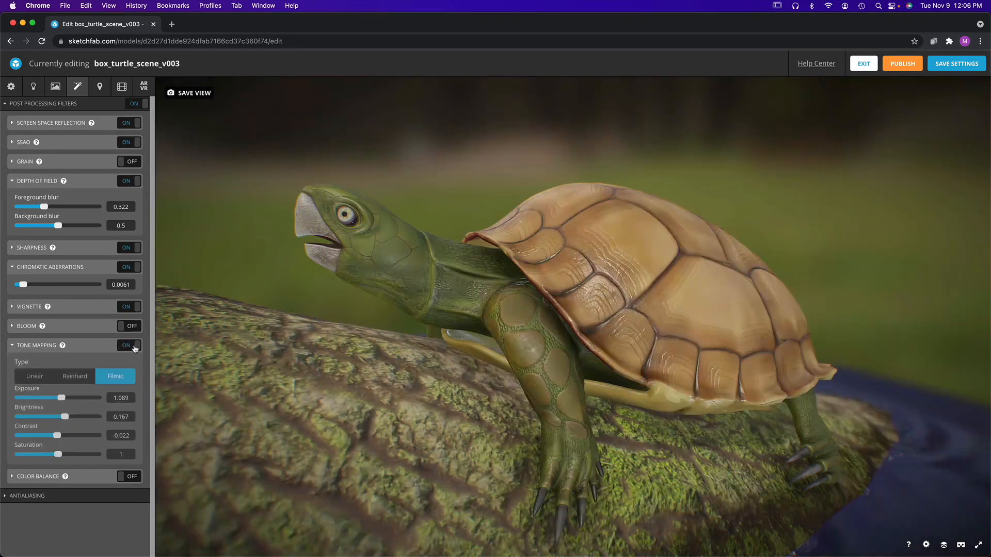
click(134, 348)
click(134, 347)
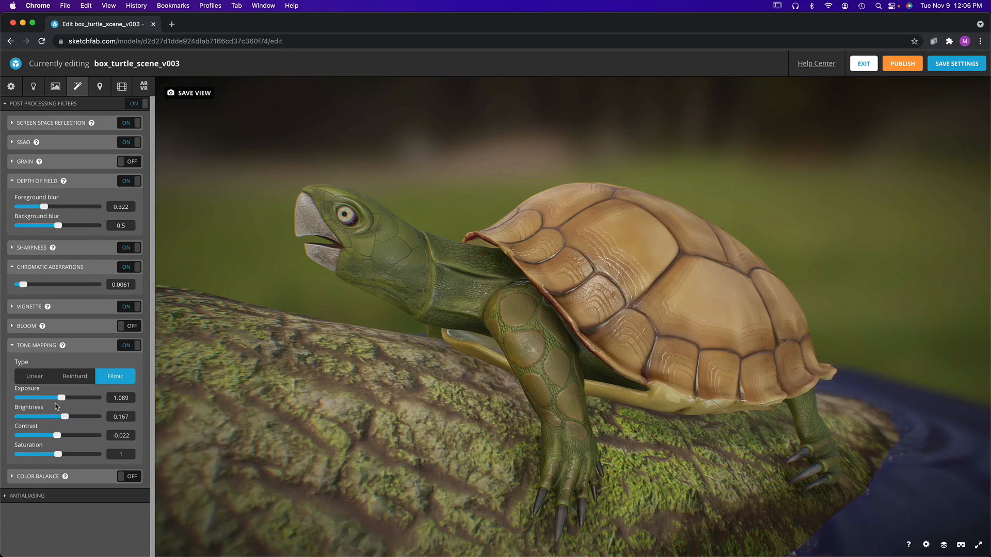
mouse_move(439, 339)
mouse_down()
mouse_move(366, 335)
mouse_move(438, 333)
mouse_up()
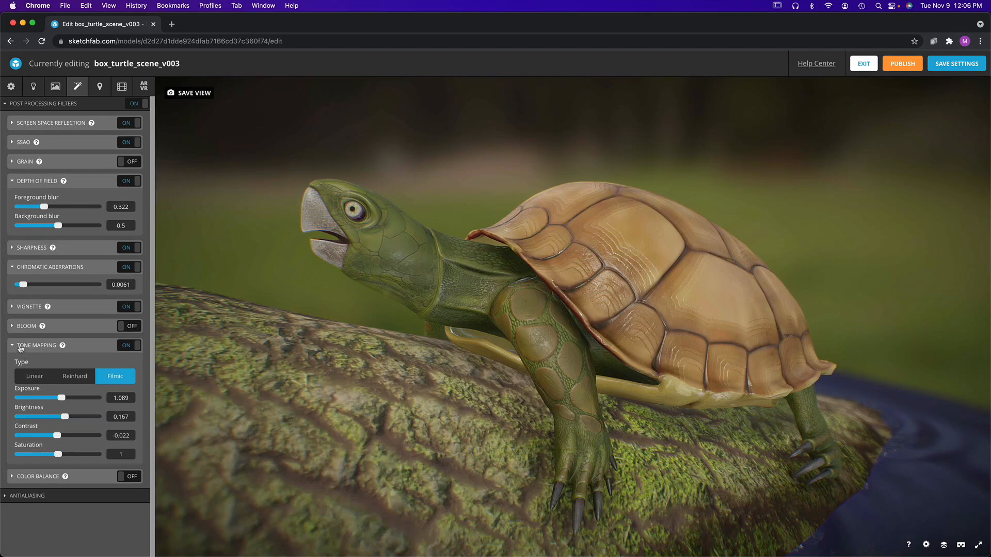
- Collapse the tone mapping settings, expand the color balance options and examine the turtle's colors
click(21, 348)
click(30, 366)
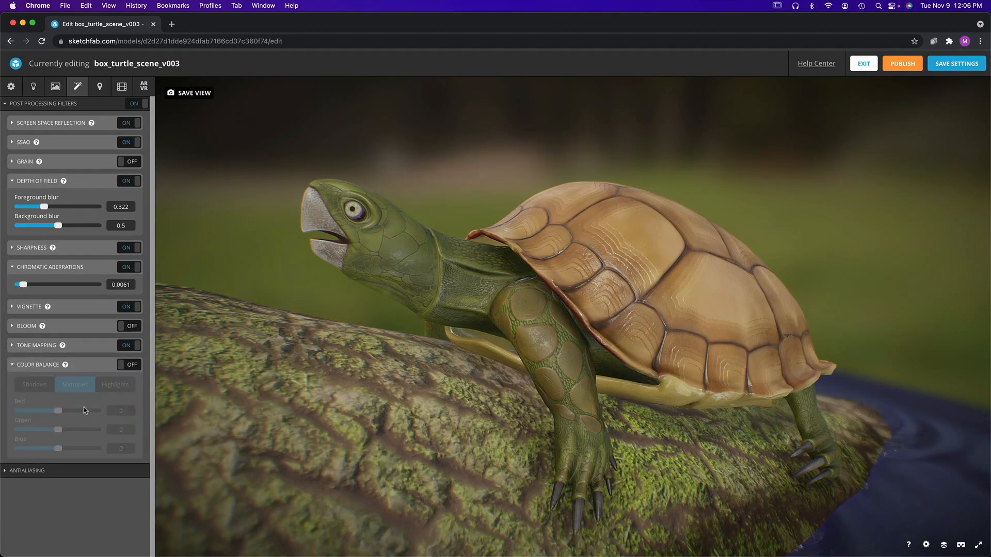
drag(558, 230, 556, 222)
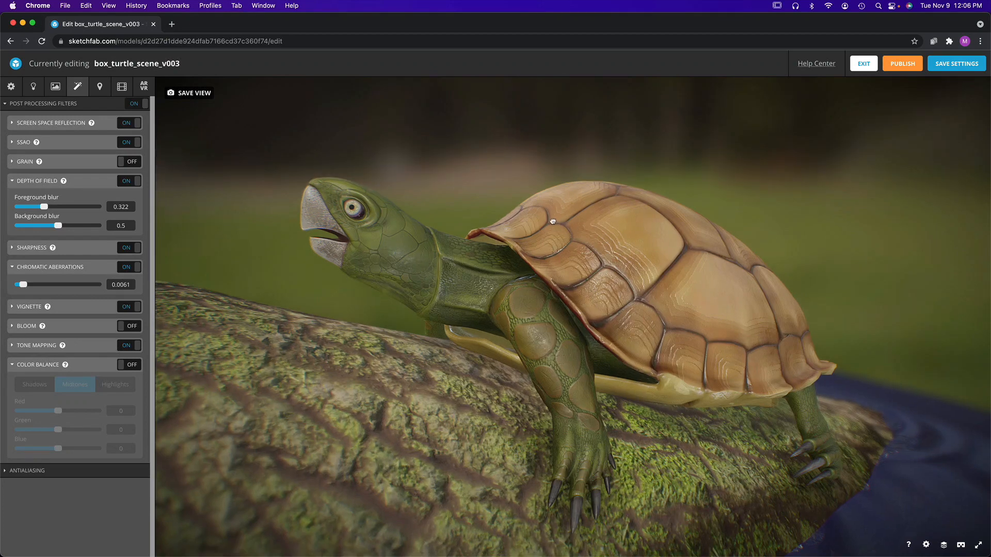
scroll(554, 222, up, 3)
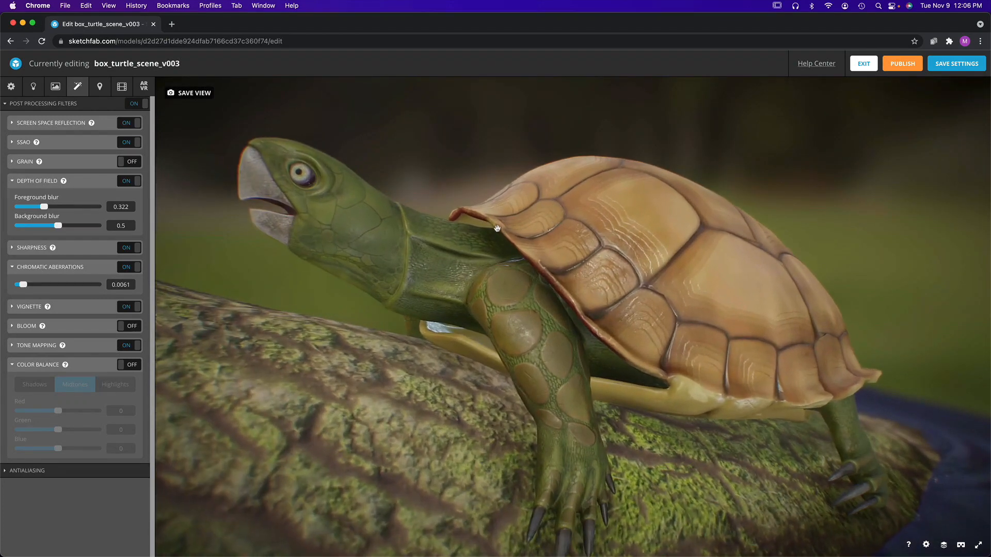
scroll(452, 207, down, 2)
scroll(451, 204, up, 2)
scroll(453, 203, down, 3)
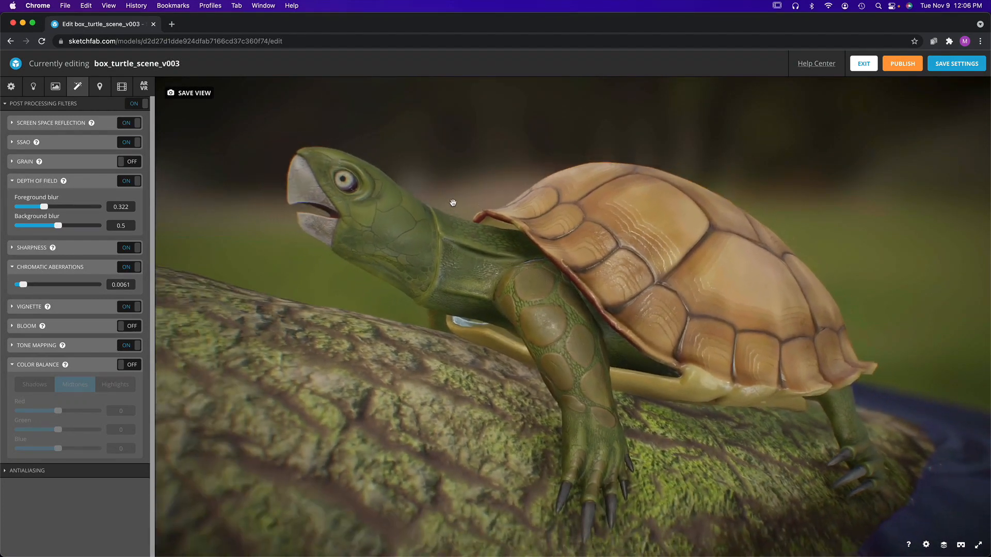
- Review the annotation options and the animation options of the model
click(98, 88)
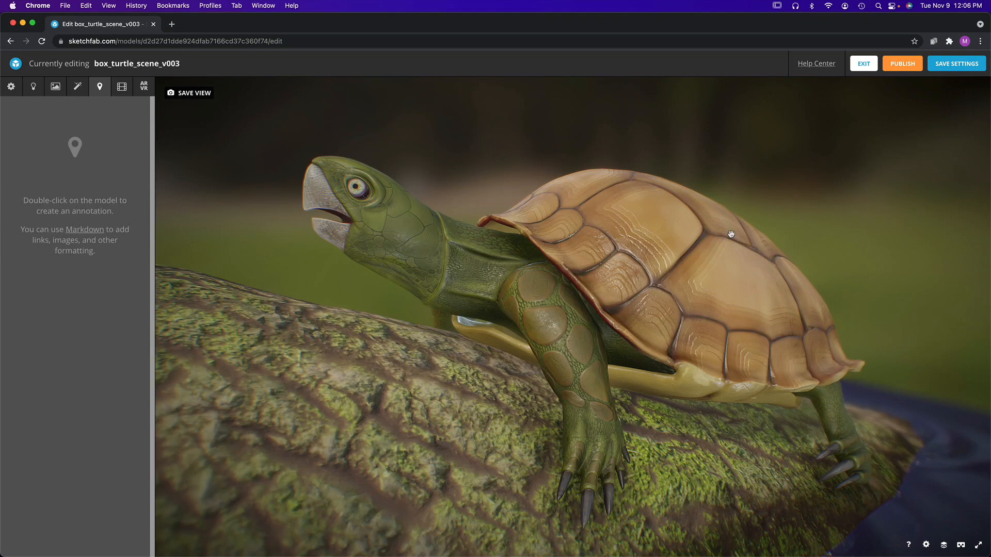
click(124, 89)
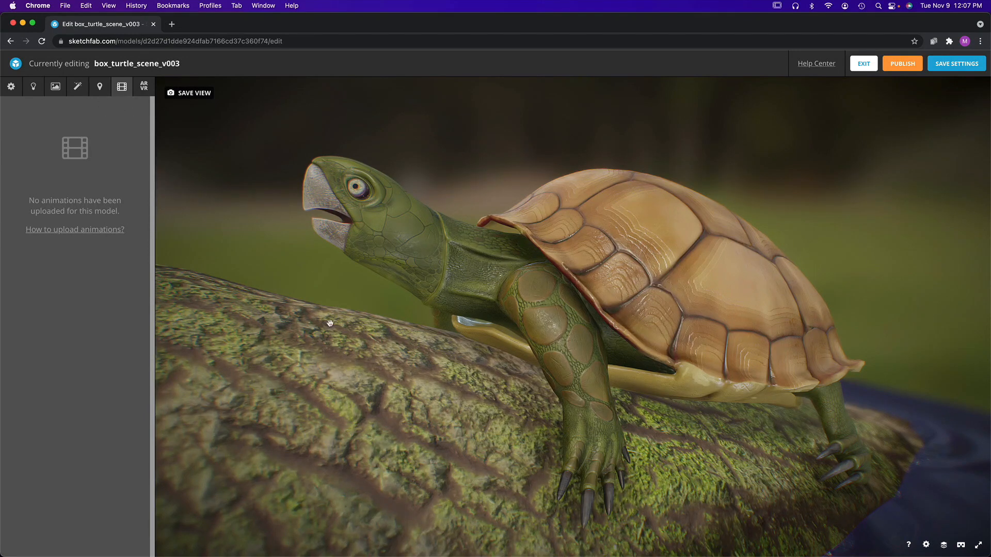
- Open the AR/VR settings and examine the scene's world scale against the reference character and floor
click(144, 86)
drag(812, 245, 598, 257)
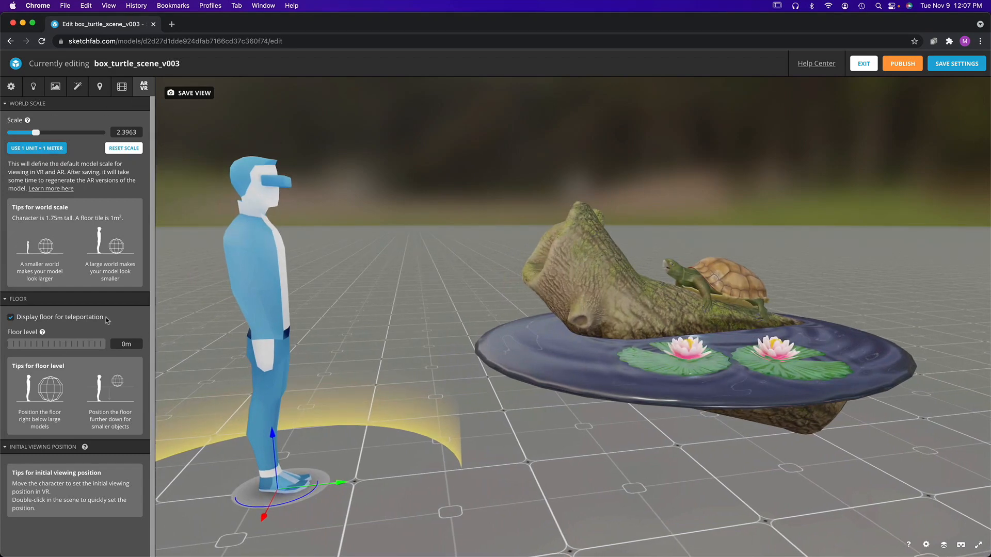
scroll(663, 202, down, 1)
drag(604, 217, 344, 257)
right_drag(578, 324, 557, 345)
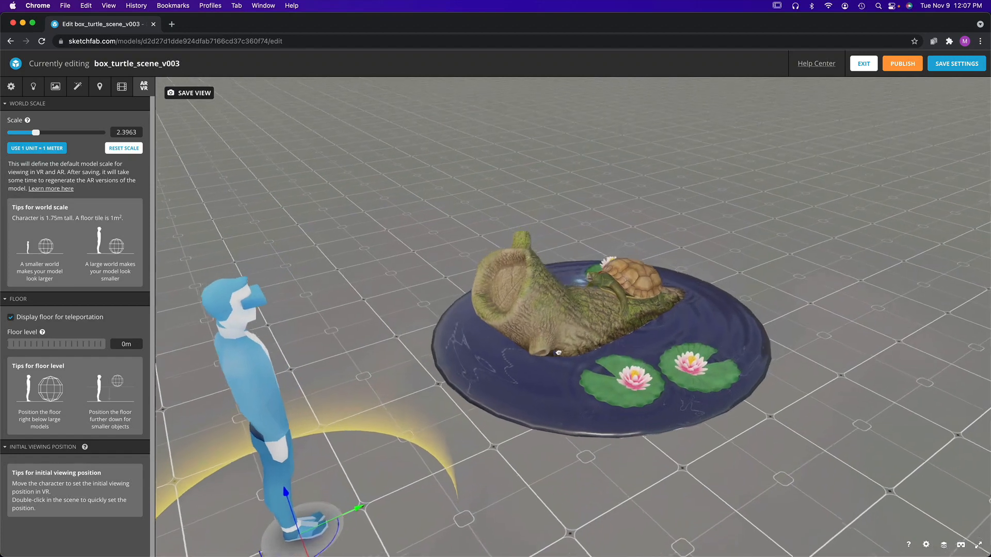
scroll(557, 344, up, 4)
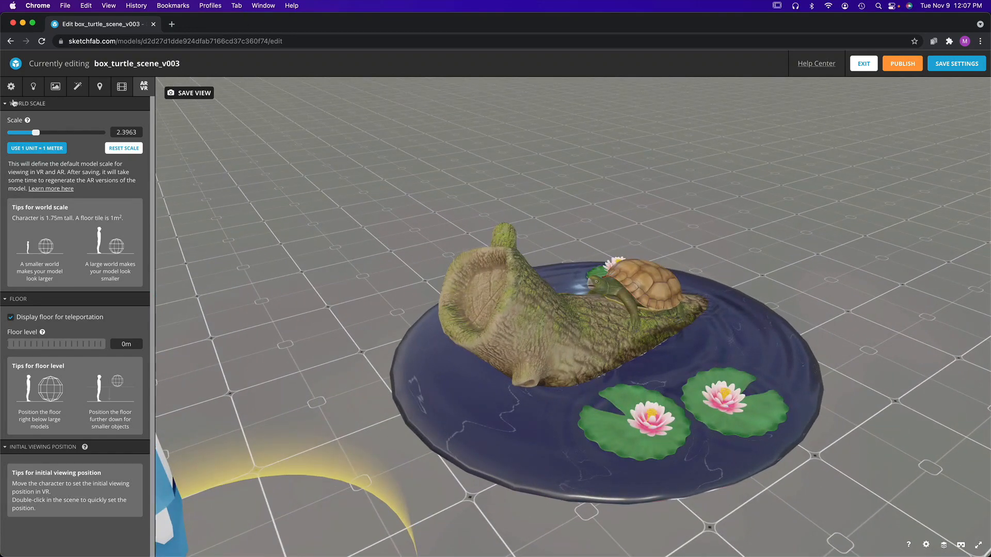
- Return to the general scene settings and frame a wider composition with the turtle, log and both water lilies
click(11, 86)
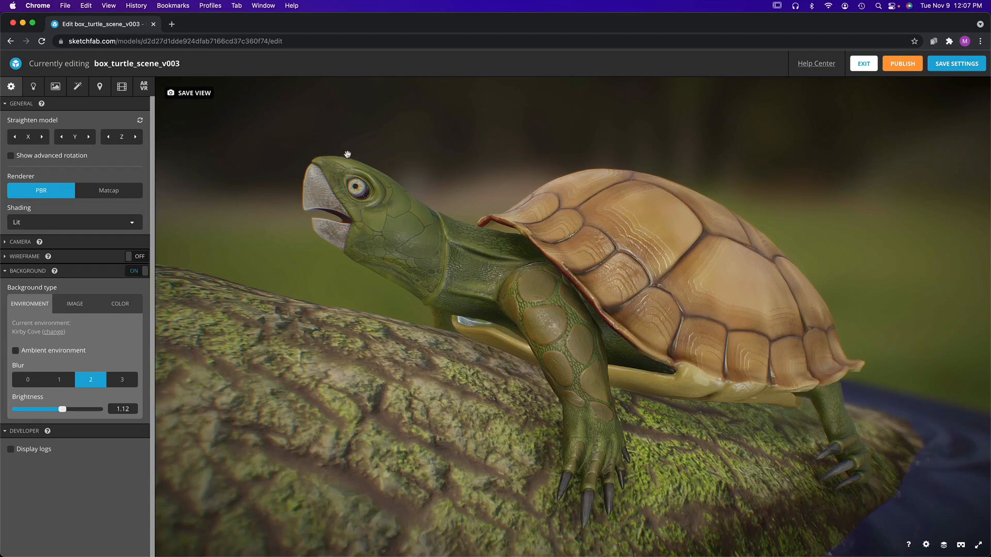
drag(367, 155, 386, 168)
scroll(390, 182, down, 3)
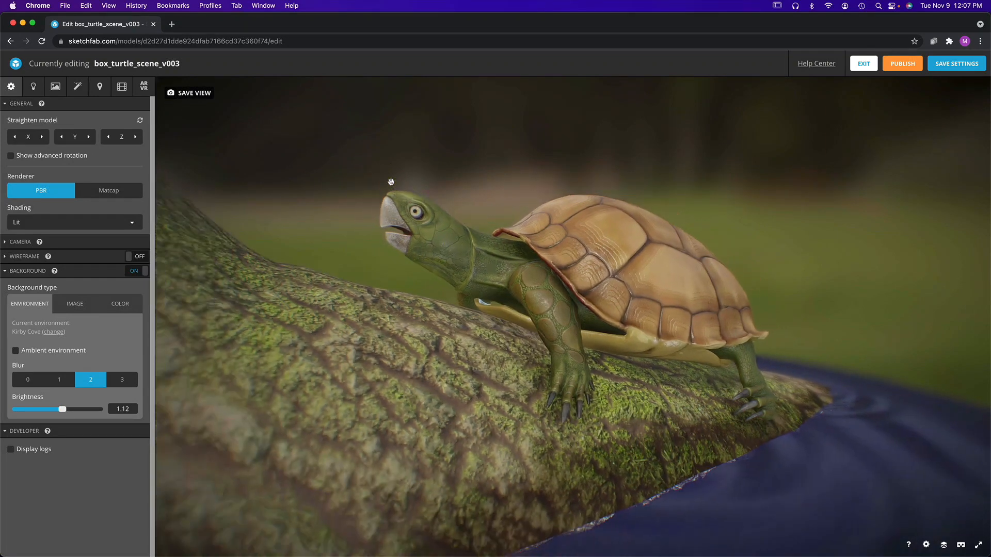
scroll(389, 182, down, 6)
scroll(390, 181, down, 2)
mouse_move(401, 190)
mouse_down()
mouse_move(380, 151)
mouse_move(382, 173)
mouse_move(418, 170)
mouse_move(372, 177)
mouse_move(404, 176)
mouse_up()
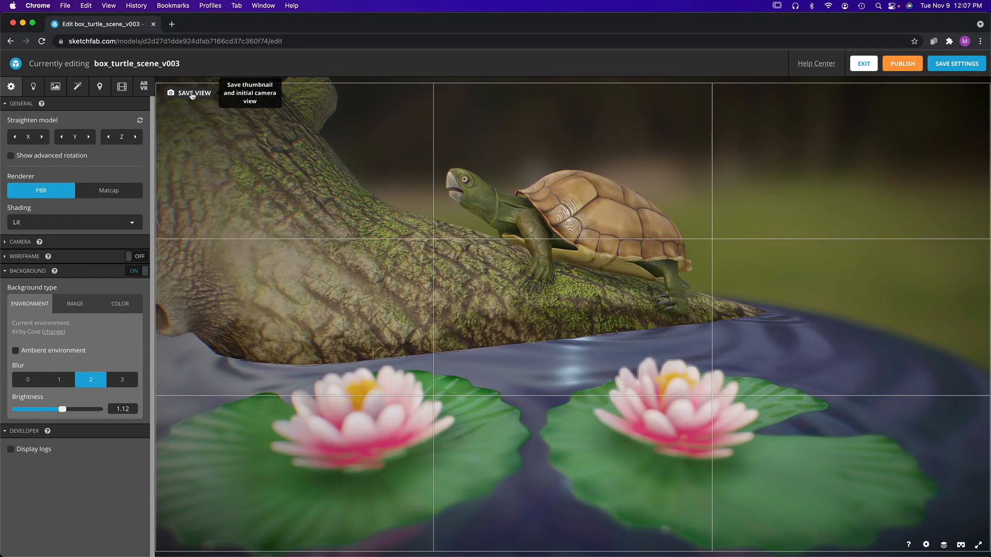
- Frame a close-up of the turtle on the mossy log for the thumbnail and initial camera view
scroll(542, 171, up, 8)
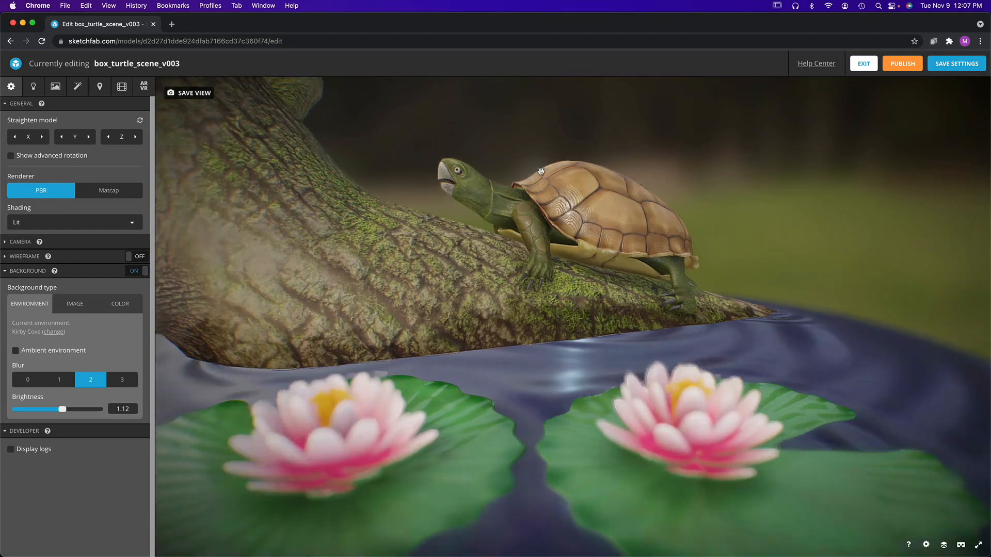
right_drag(549, 169, 554, 221)
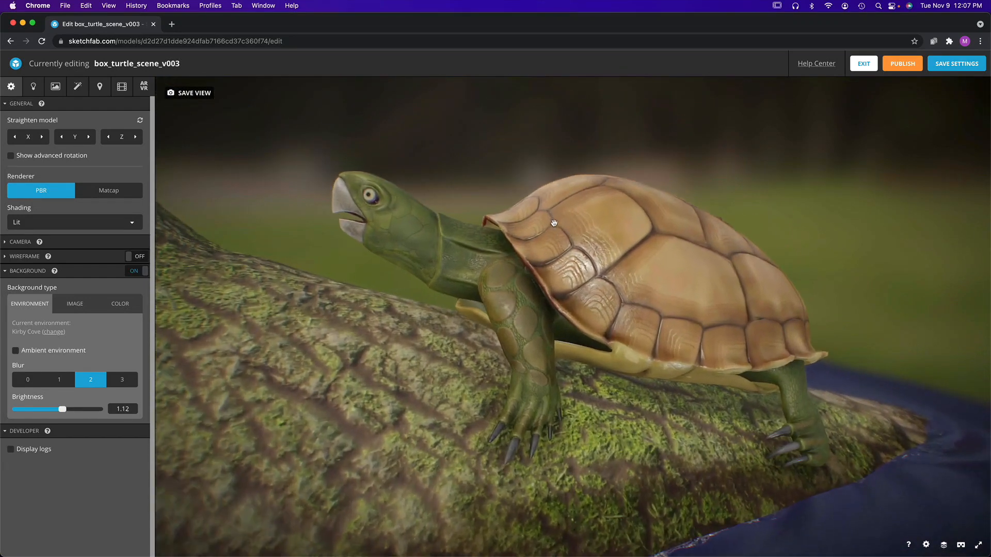
scroll(554, 222, up, 2)
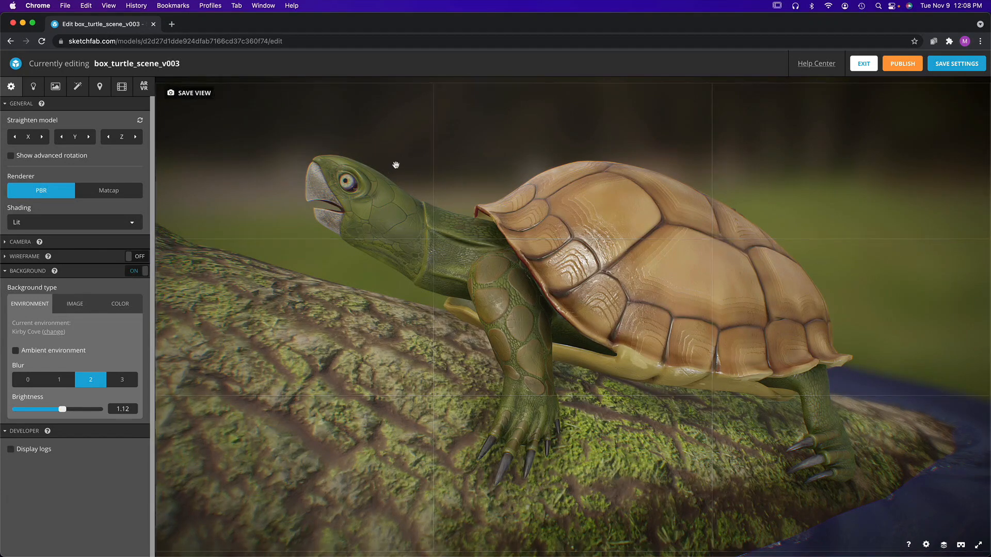
scroll(396, 164, up, 3)
right_drag(400, 163, 405, 166)
drag(405, 165, 332, 170)
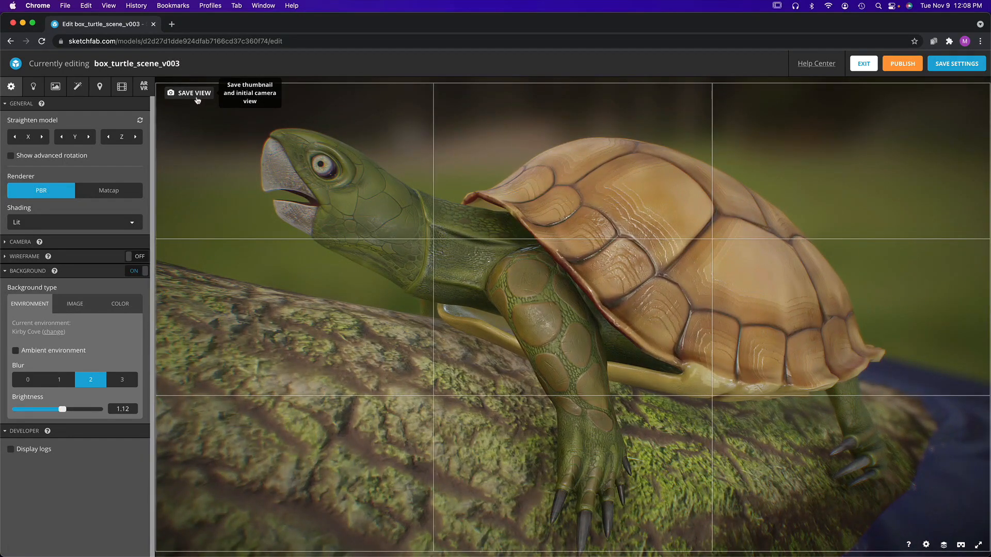